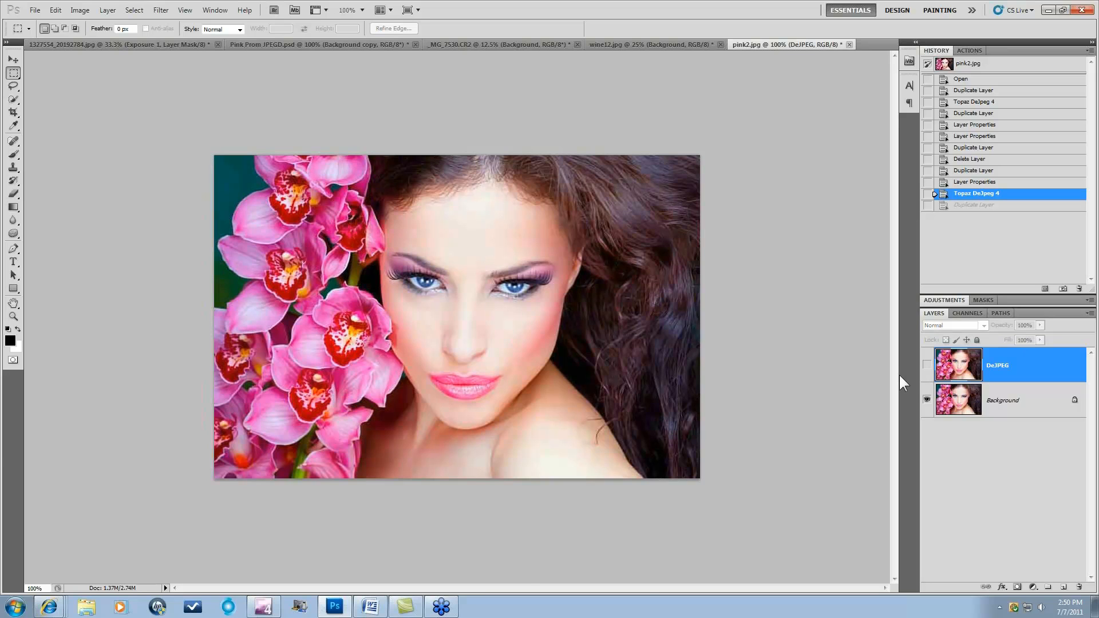
# Examine the original photo at 400% for compression artifacts across the face, hairline and orchids.
pyautogui.hotkey('ctrl', '+')
pyautogui.hotkey('ctrl', '+')
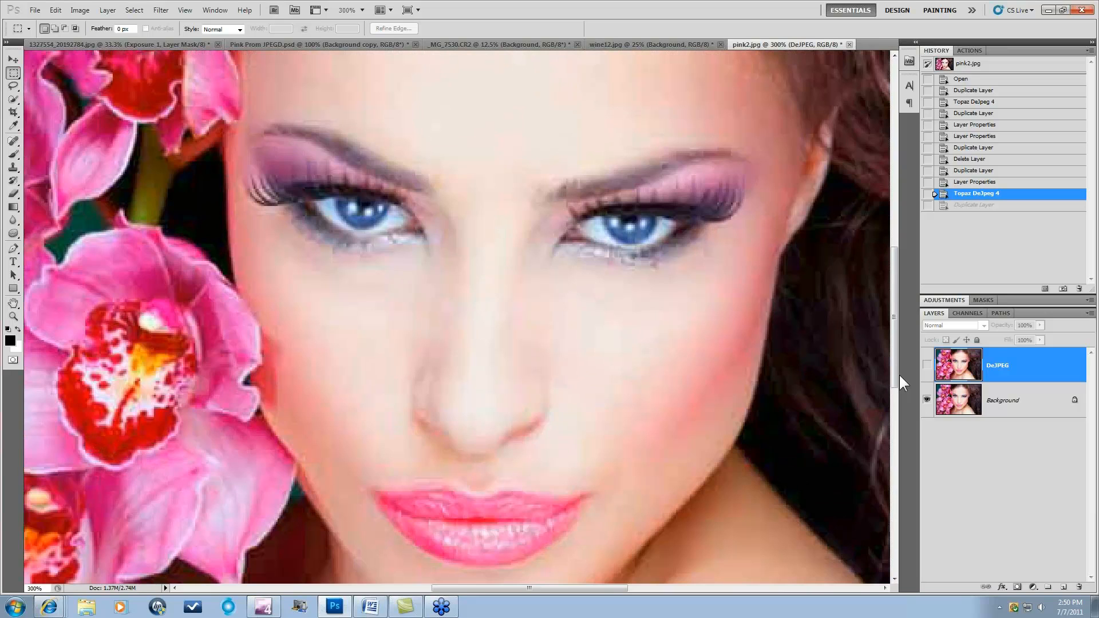
pyautogui.hotkey('ctrl', '+')
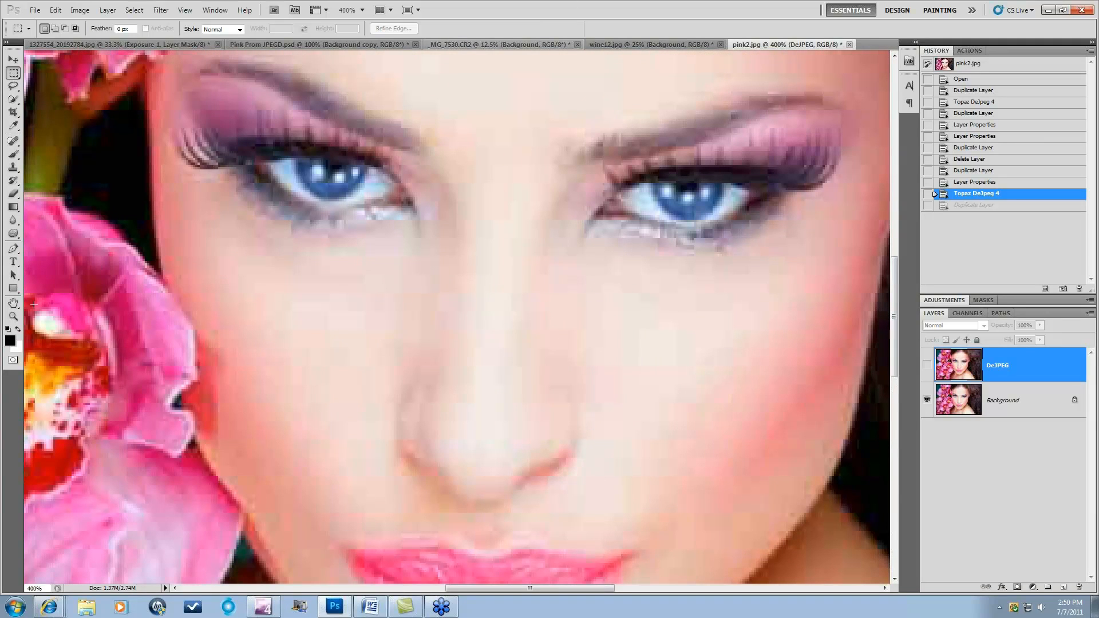
pyautogui.click(14, 303)
pyautogui.moveTo(248, 122); pyautogui.dragTo(412, 373)
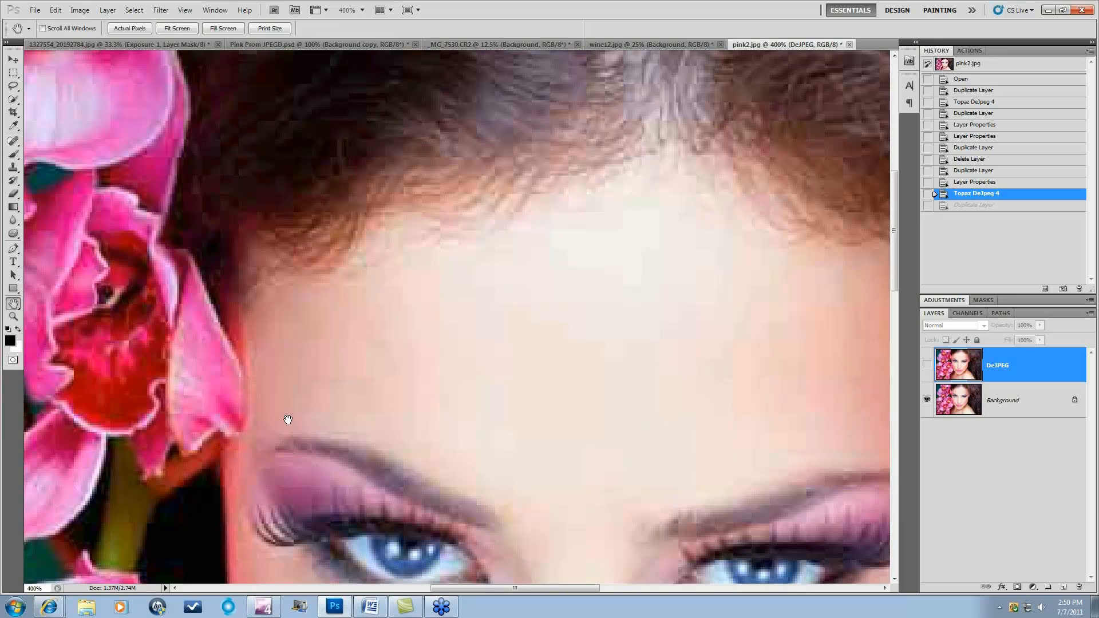
pyautogui.moveTo(148, 335); pyautogui.dragTo(651, 245)
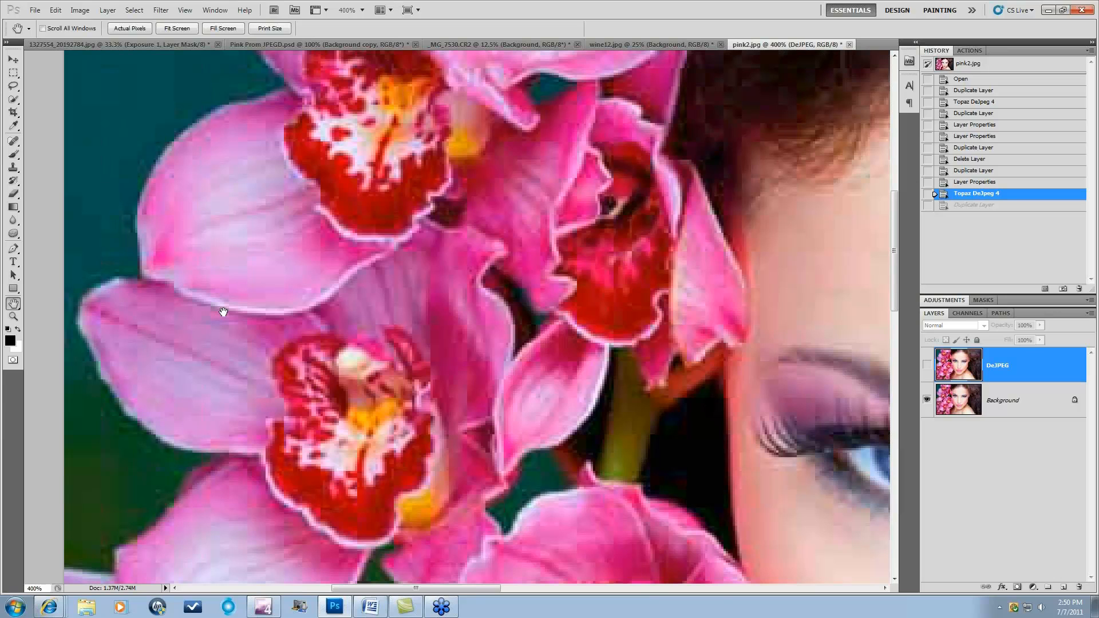
pyautogui.moveTo(439, 517); pyautogui.dragTo(433, 191)
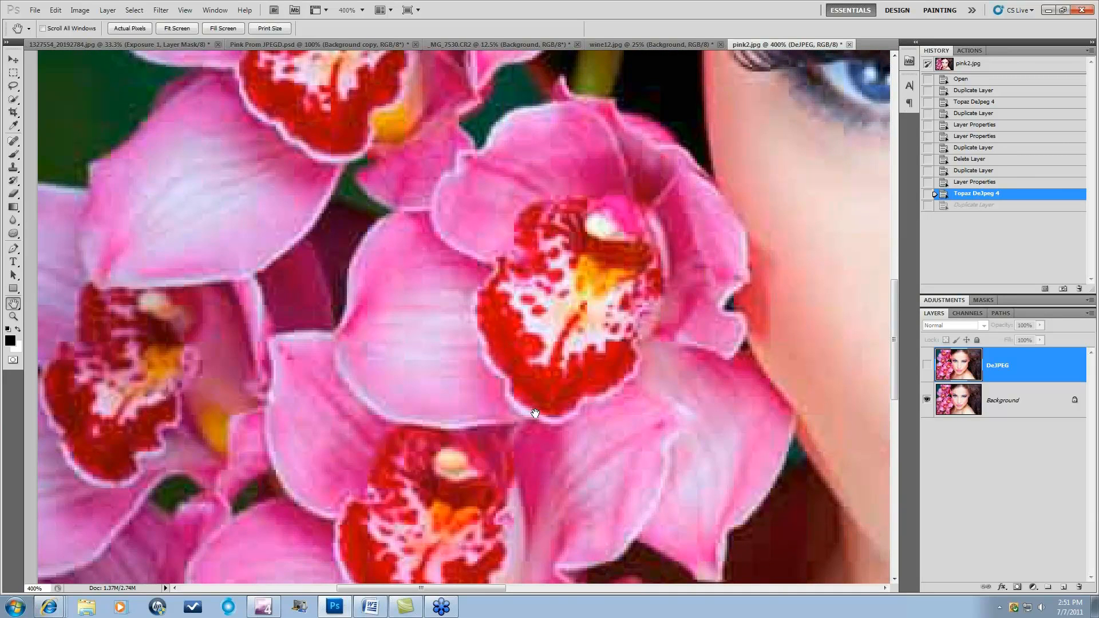
pyautogui.moveTo(508, 519); pyautogui.dragTo(482, 242)
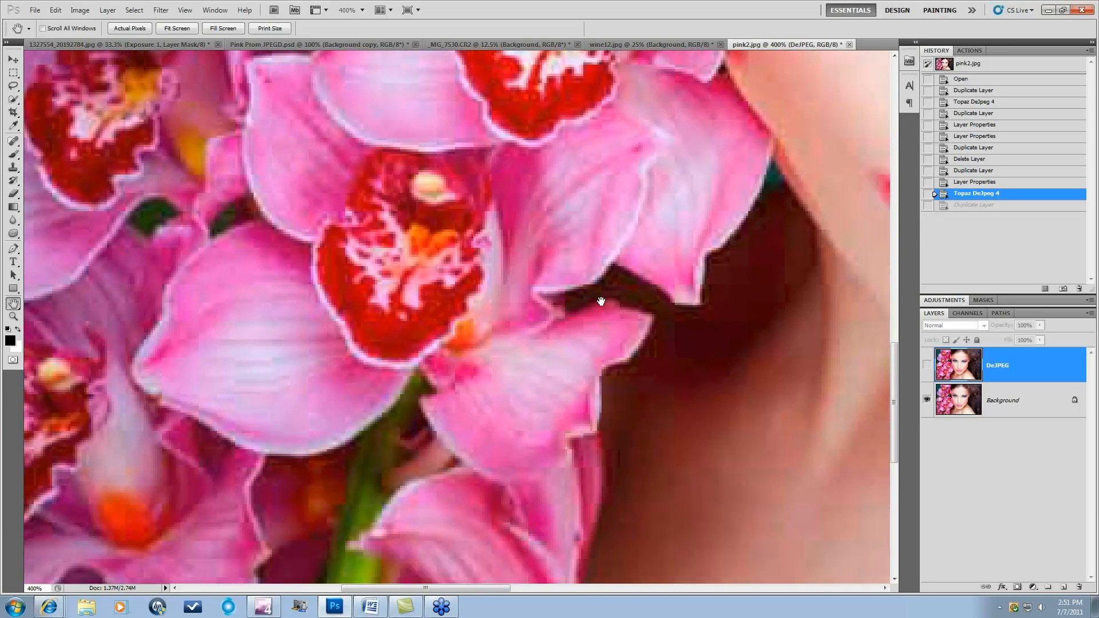
pyautogui.moveTo(522, 510); pyautogui.dragTo(369, 529)
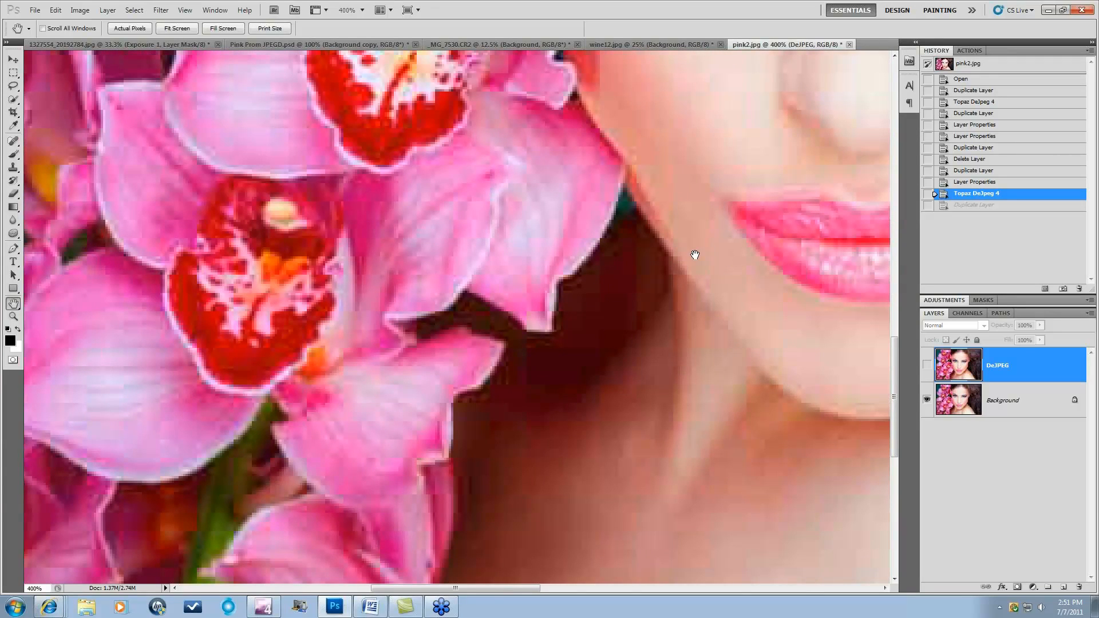
pyautogui.moveTo(694, 255); pyautogui.dragTo(491, 362)
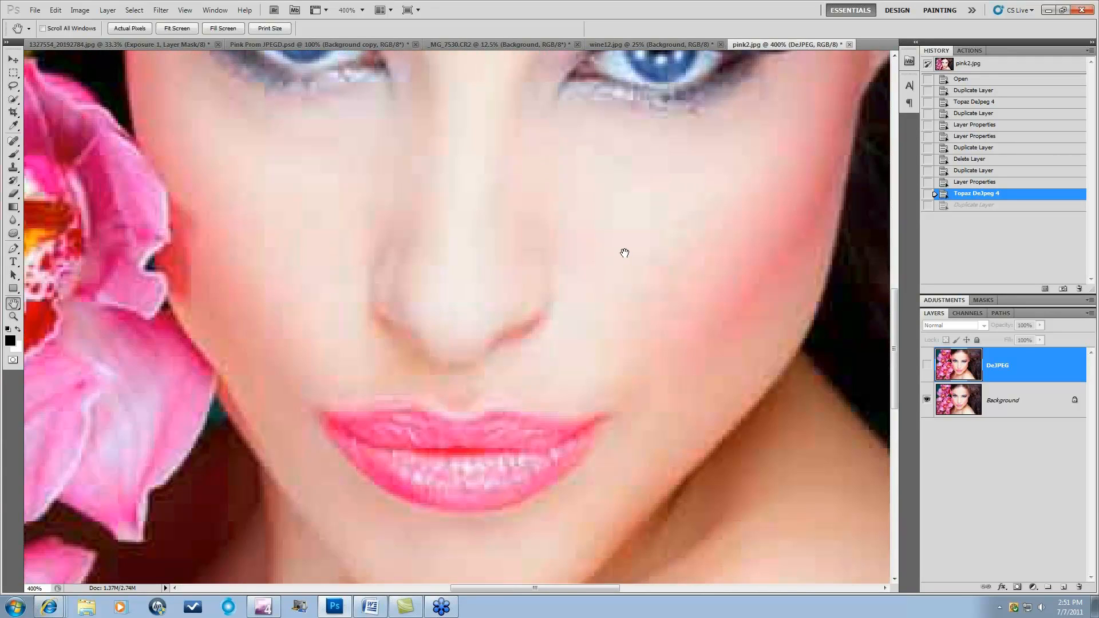
pyautogui.hotkey('ctrl', '-')
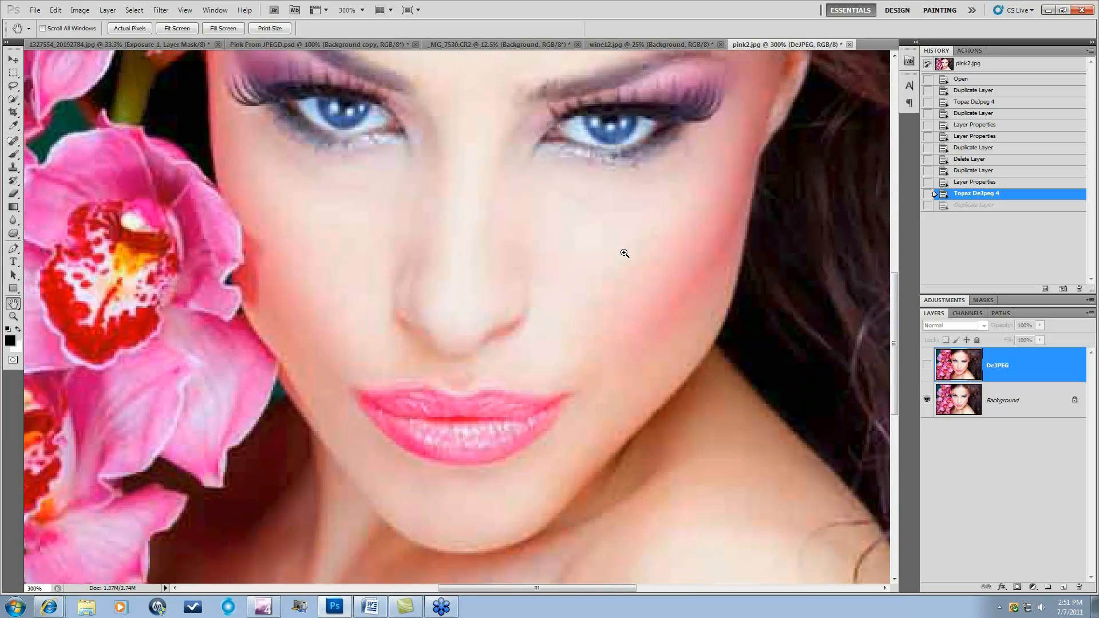
pyautogui.hotkey('ctrl', '-')
pyautogui.hotkey('ctrl', '-')
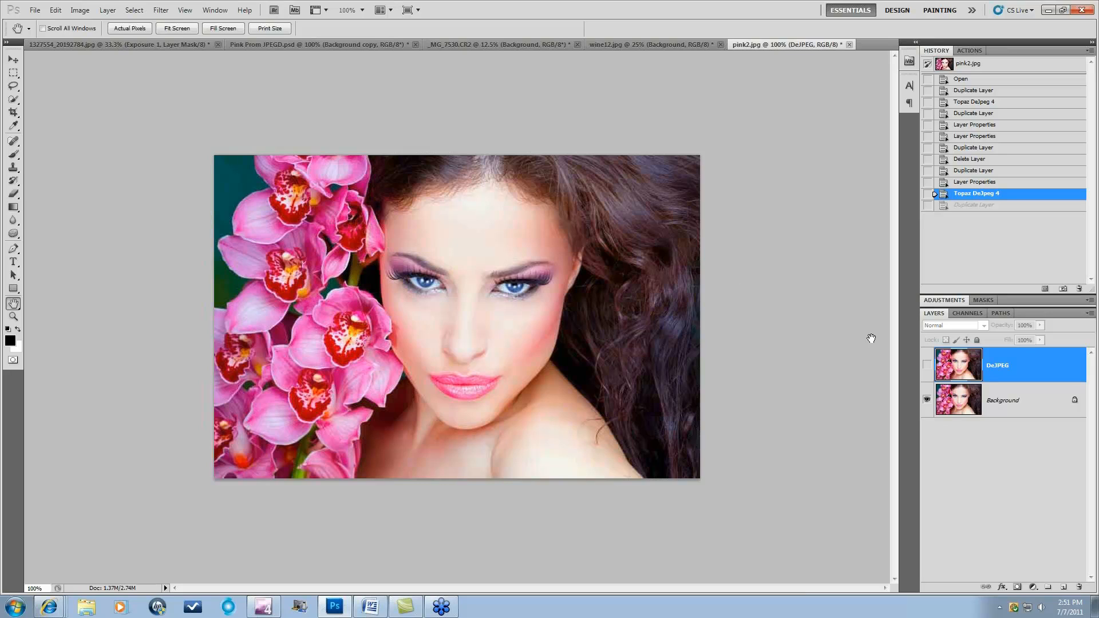
# Compare the photo with the DeJPEG layer shown and hidden, at both 100% and 200% magnification.
pyautogui.click(927, 367)
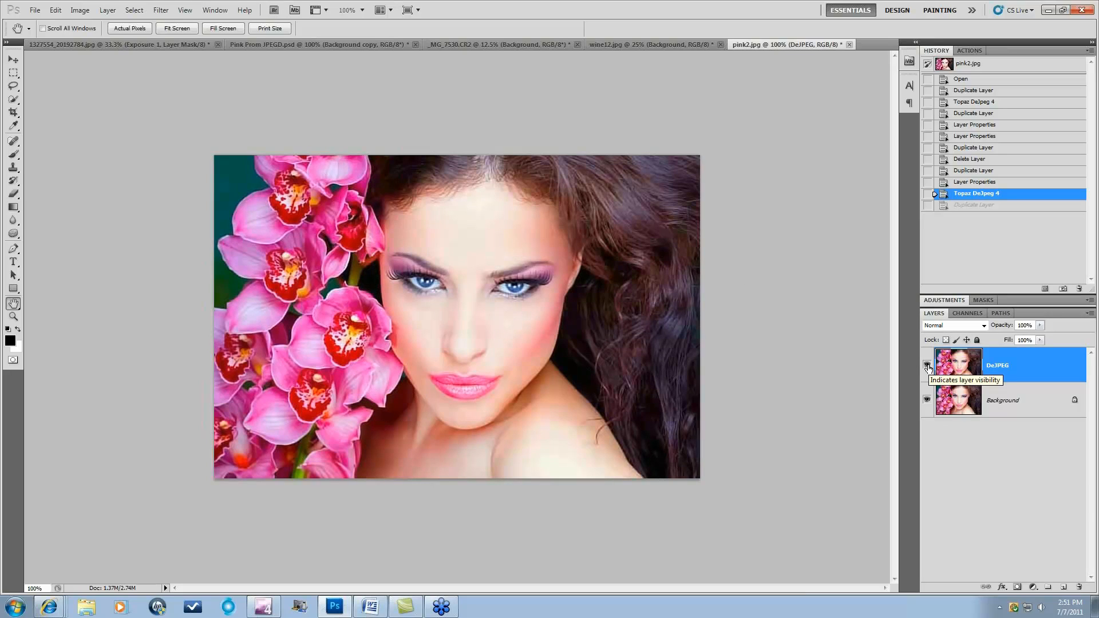
pyautogui.hotkey('ctrl', '+')
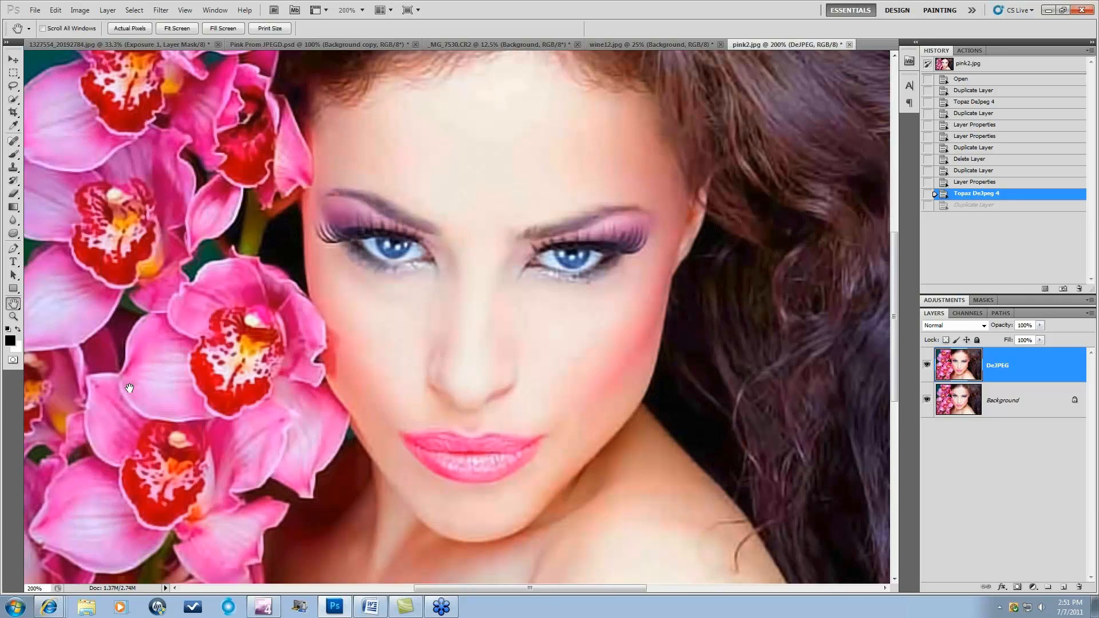
pyautogui.click(928, 367)
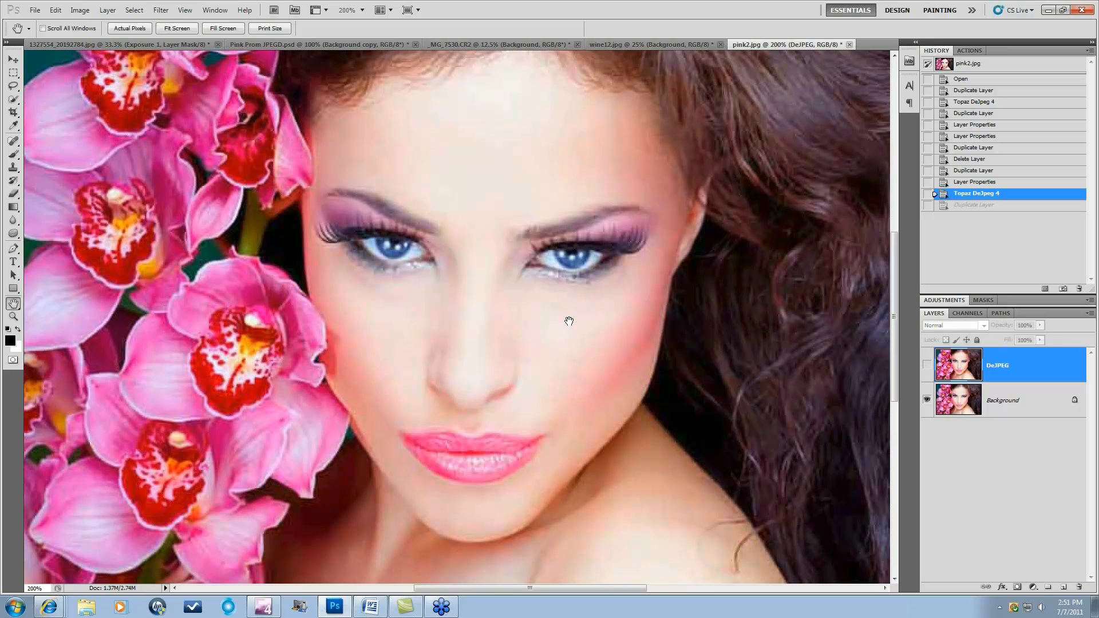
pyautogui.click(925, 368)
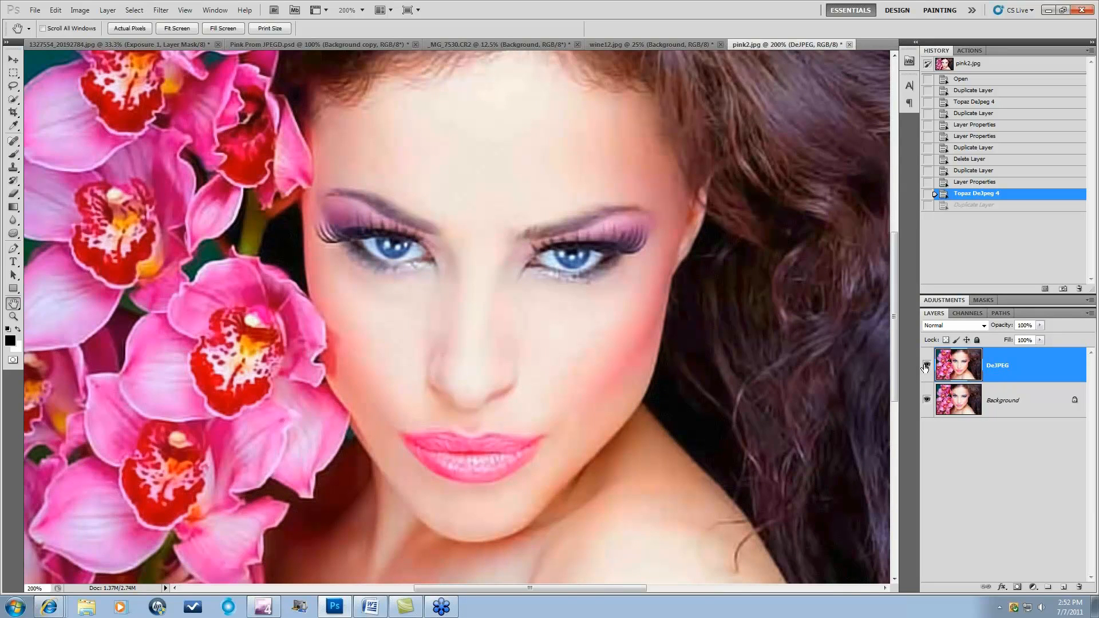
pyautogui.hotkey('ctrl', '-')
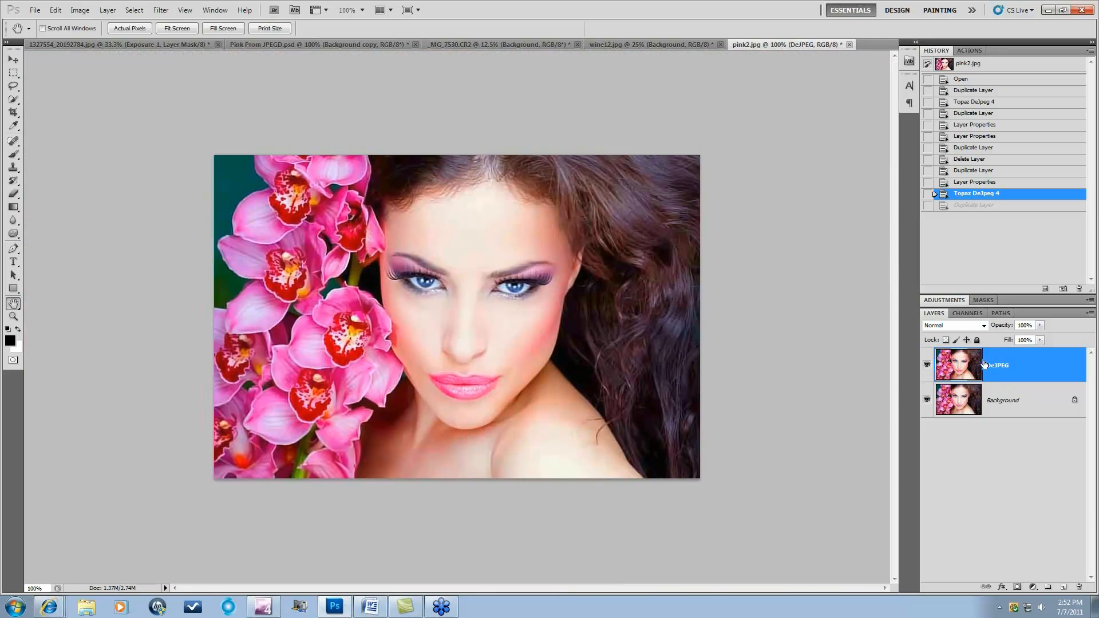
pyautogui.click(927, 368)
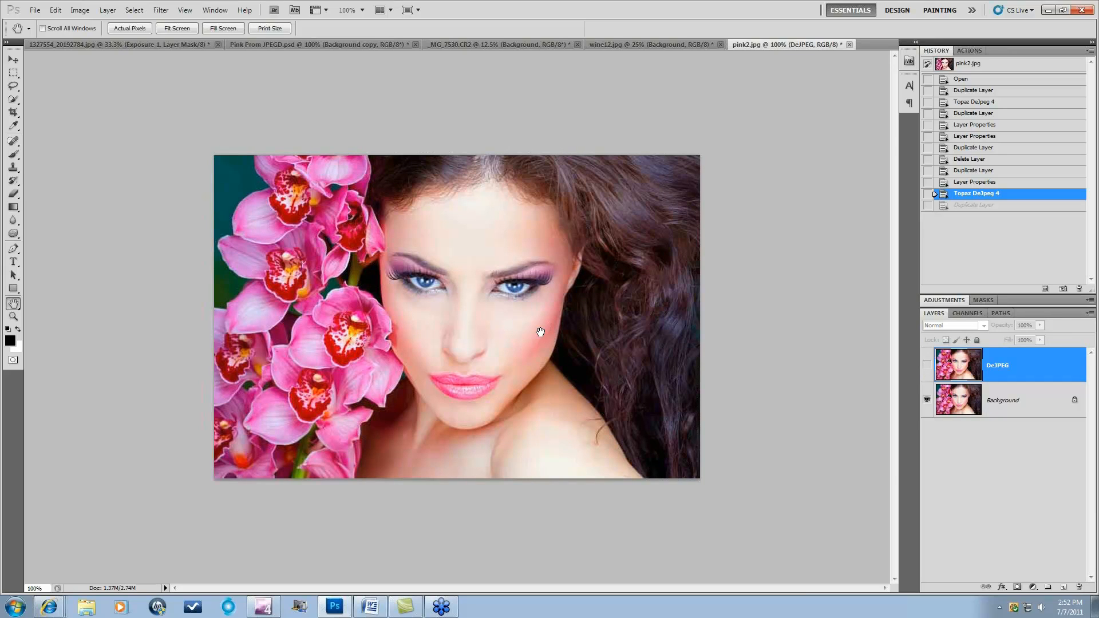
pyautogui.click(928, 366)
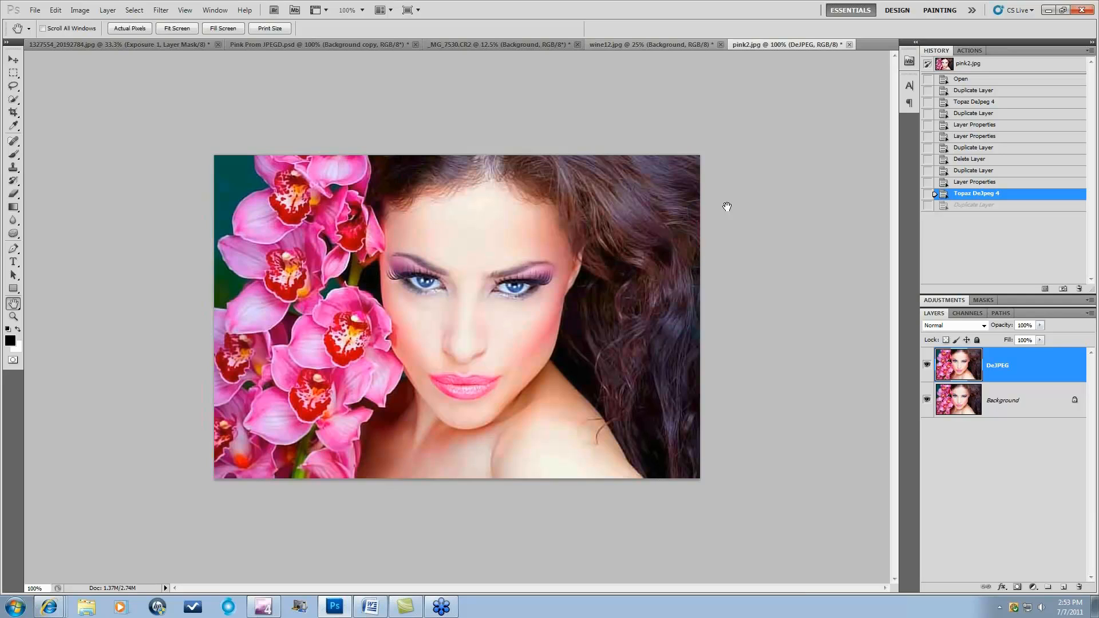
# Hide the DeJPEG layer and duplicate the Background layer.
pyautogui.click(927, 366)
pyautogui.click(1008, 402)
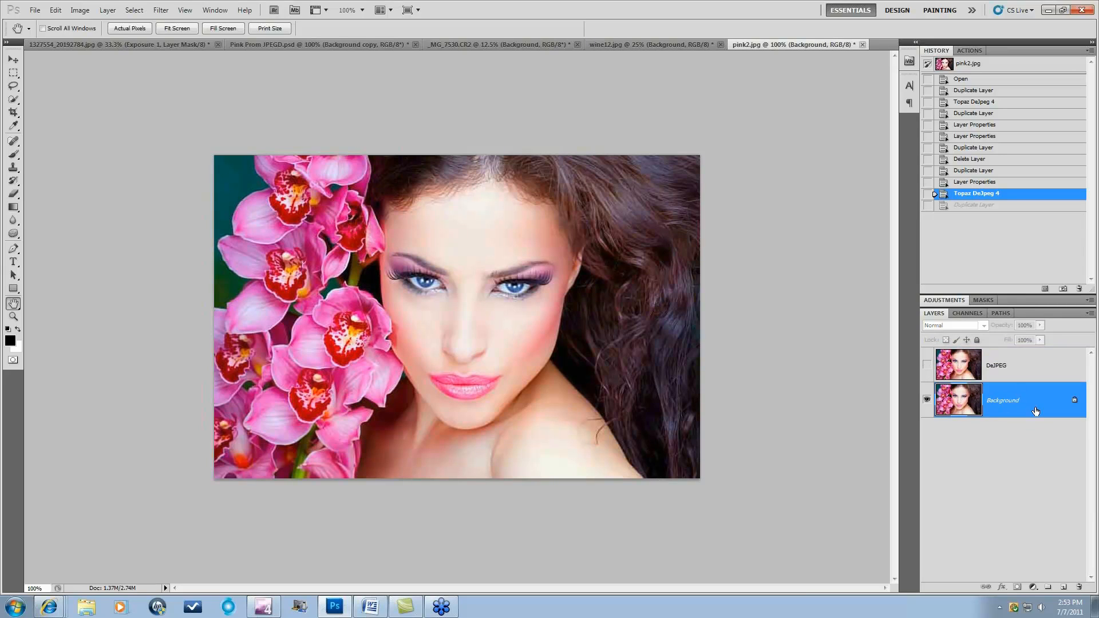
pyautogui.moveTo(1035, 411); pyautogui.dragTo(1063, 588)
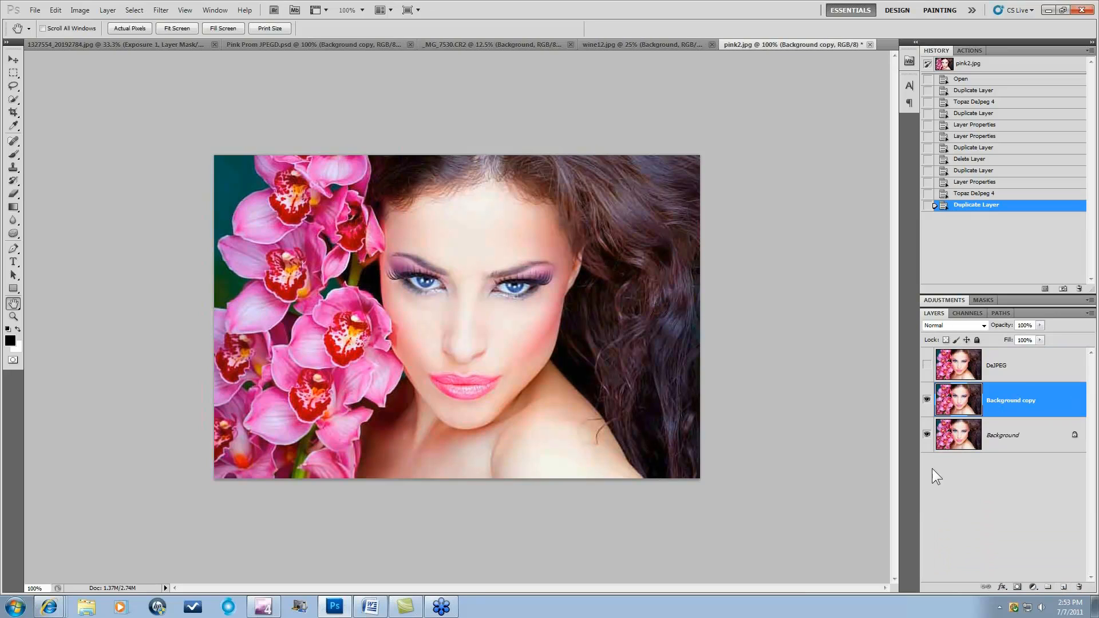
# Open the Topaz DeJPEG 4 filter on the Background copy layer and reset all its settings.
pyautogui.click(161, 10)
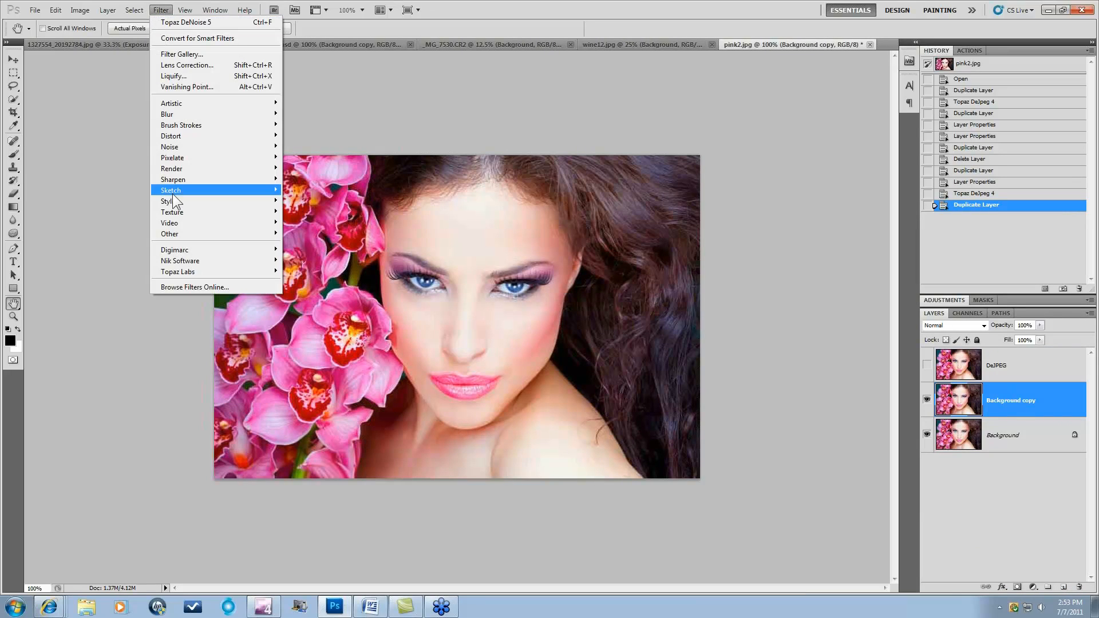
pyautogui.moveTo(197, 272)
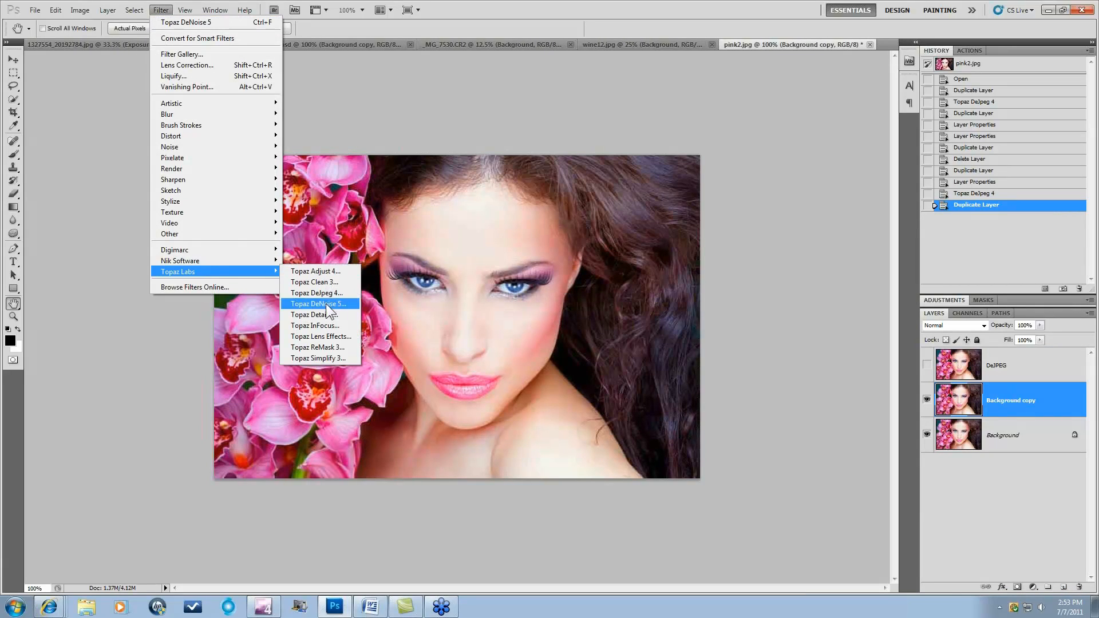
pyautogui.click(329, 293)
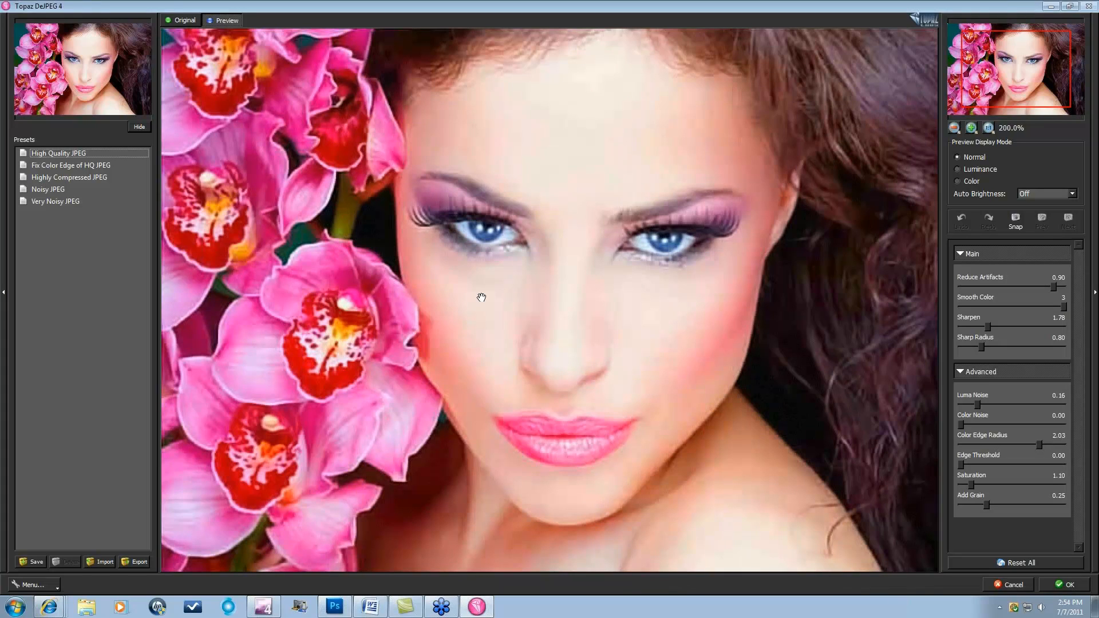
pyautogui.moveTo(1033, 98); pyautogui.dragTo(1039, 84)
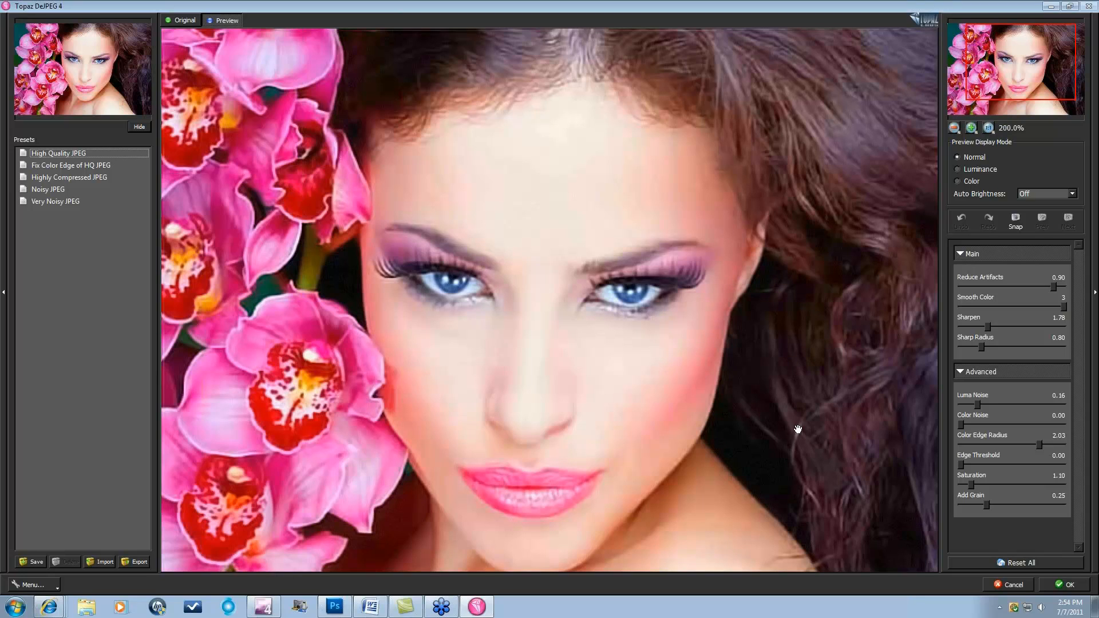
pyautogui.click(1024, 562)
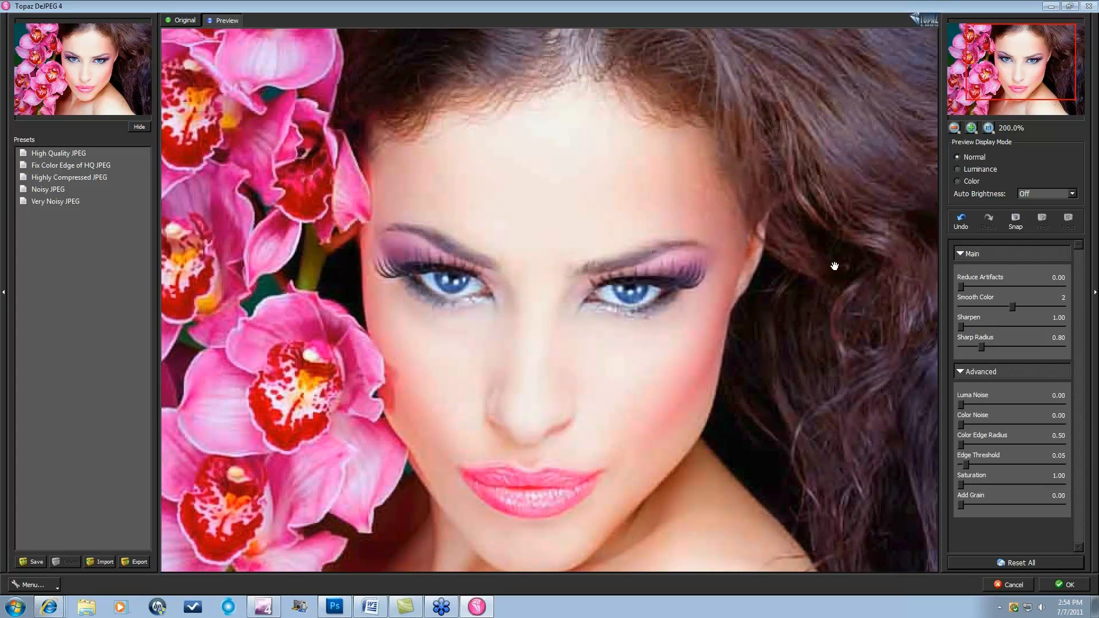
# Apply the Highly Compressed JPEG preset with the preview at 300% on the orchids and face.
pyautogui.click(972, 127)
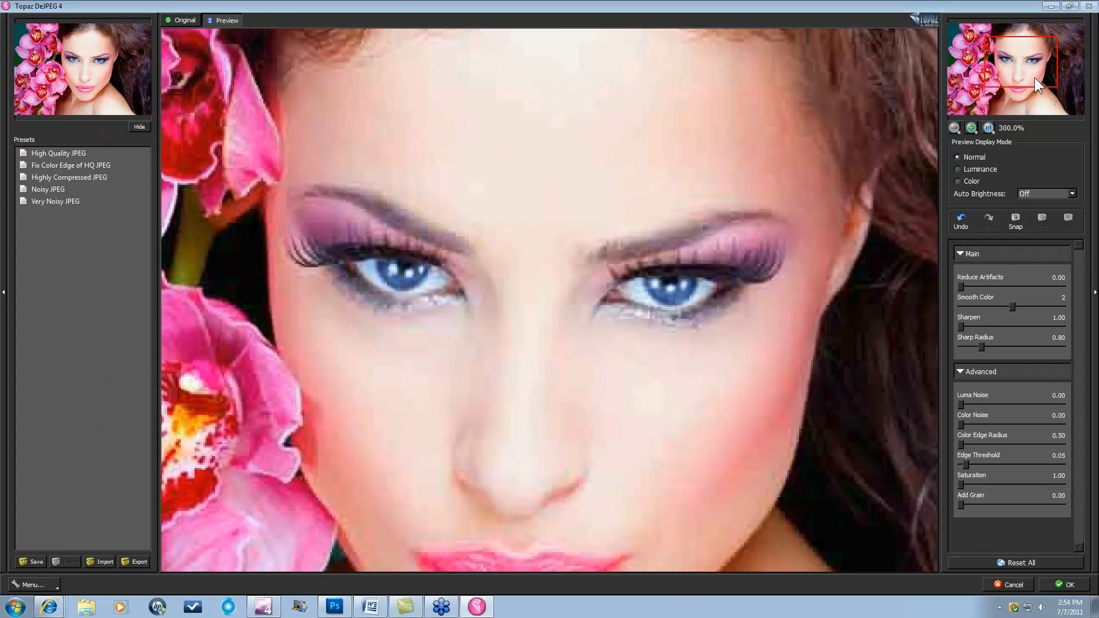
pyautogui.moveTo(1035, 77); pyautogui.dragTo(1001, 99)
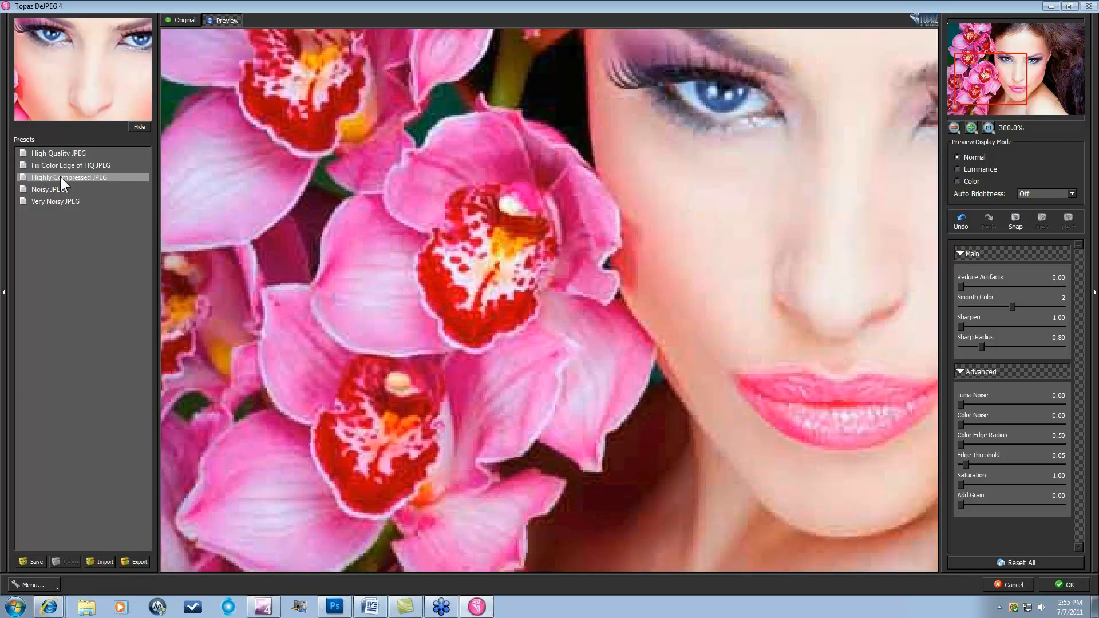
pyautogui.click(60, 177)
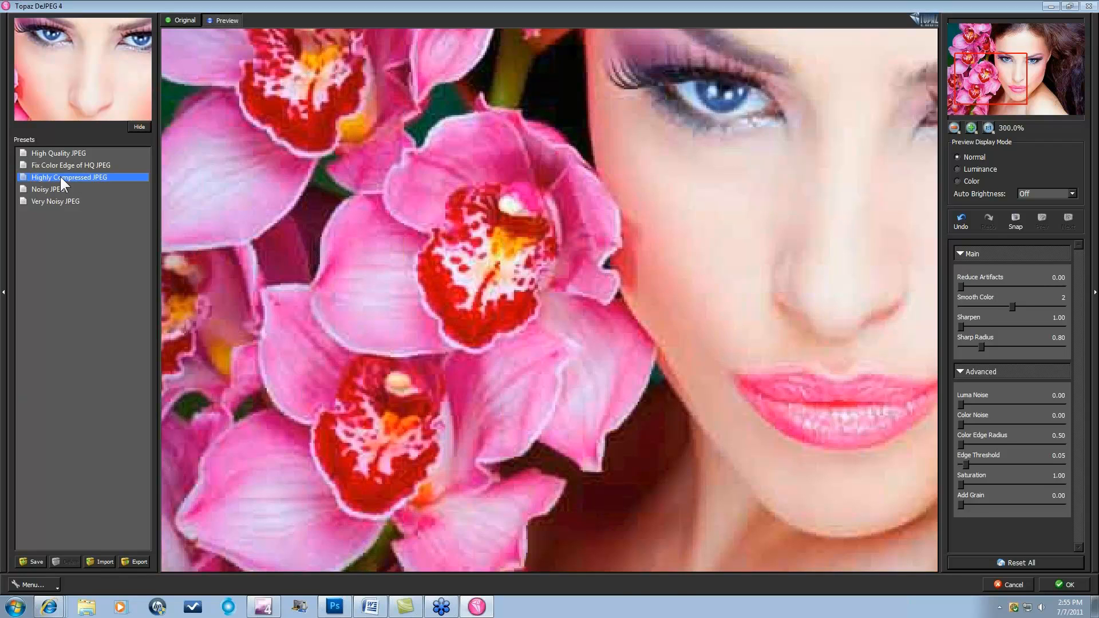
# Compare the original with the Highly Compressed JPEG preview around the orchid edges, cheek and eye.
pyautogui.click(609, 288)
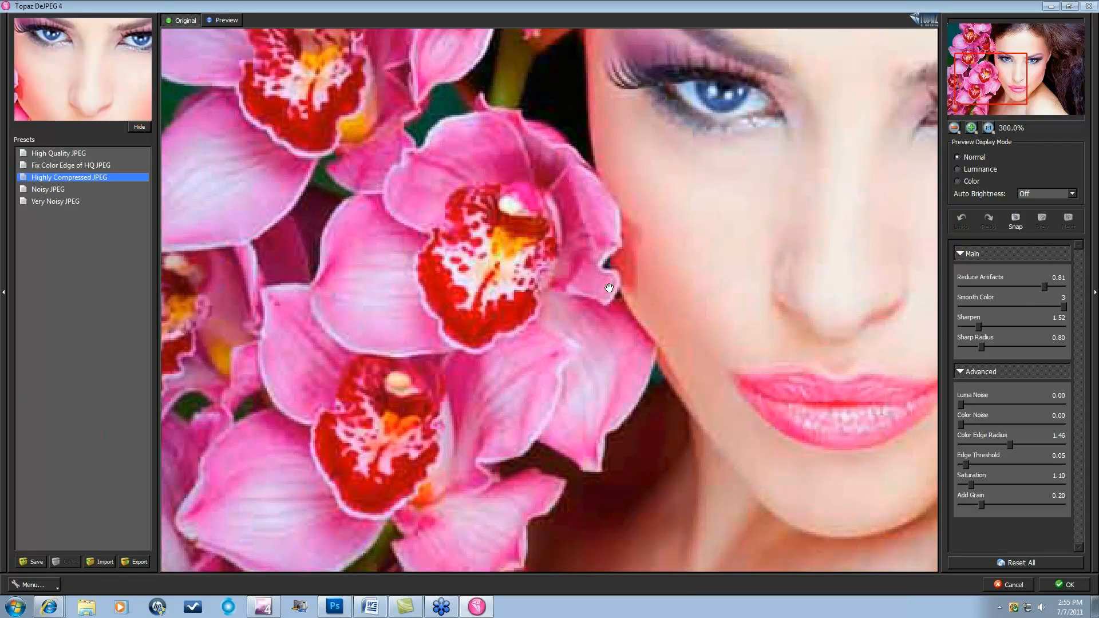
pyautogui.click(610, 288)
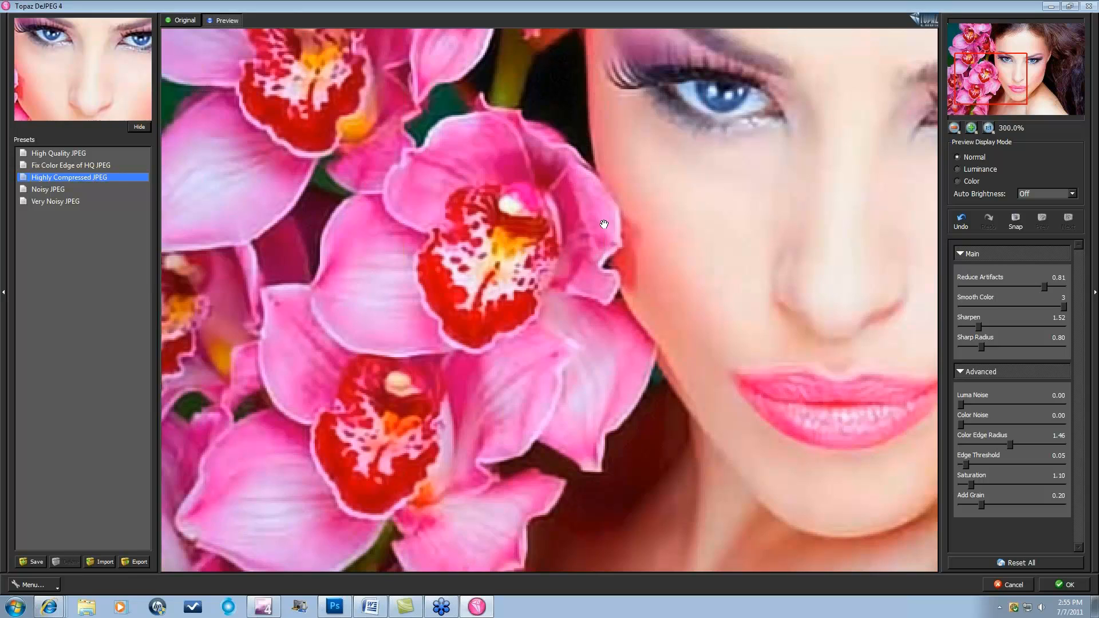
pyautogui.click(703, 227)
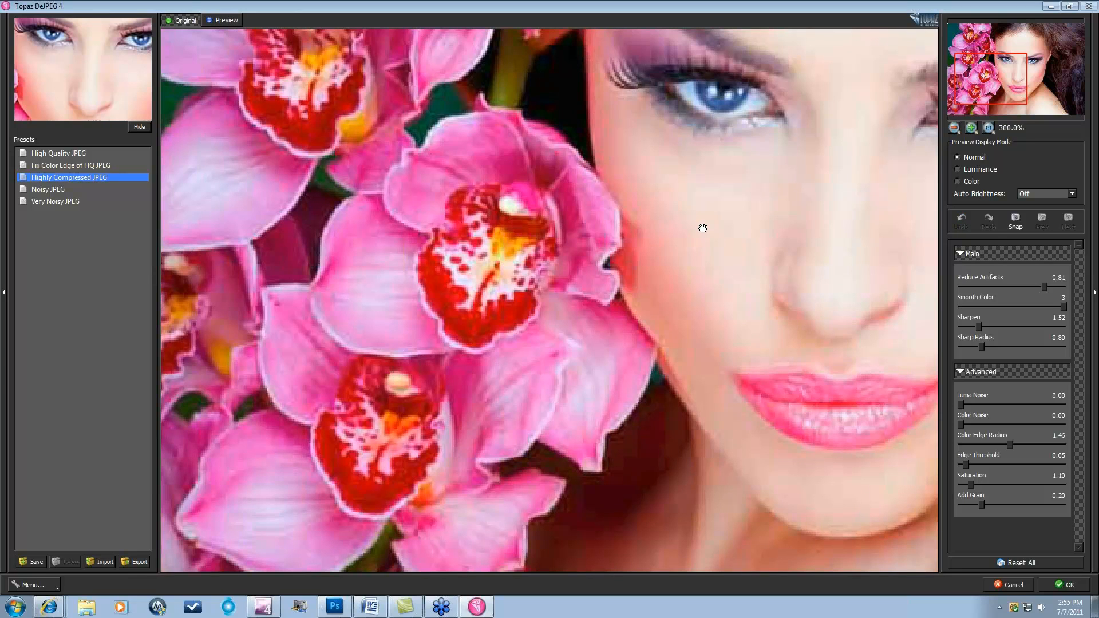
pyautogui.click(703, 228)
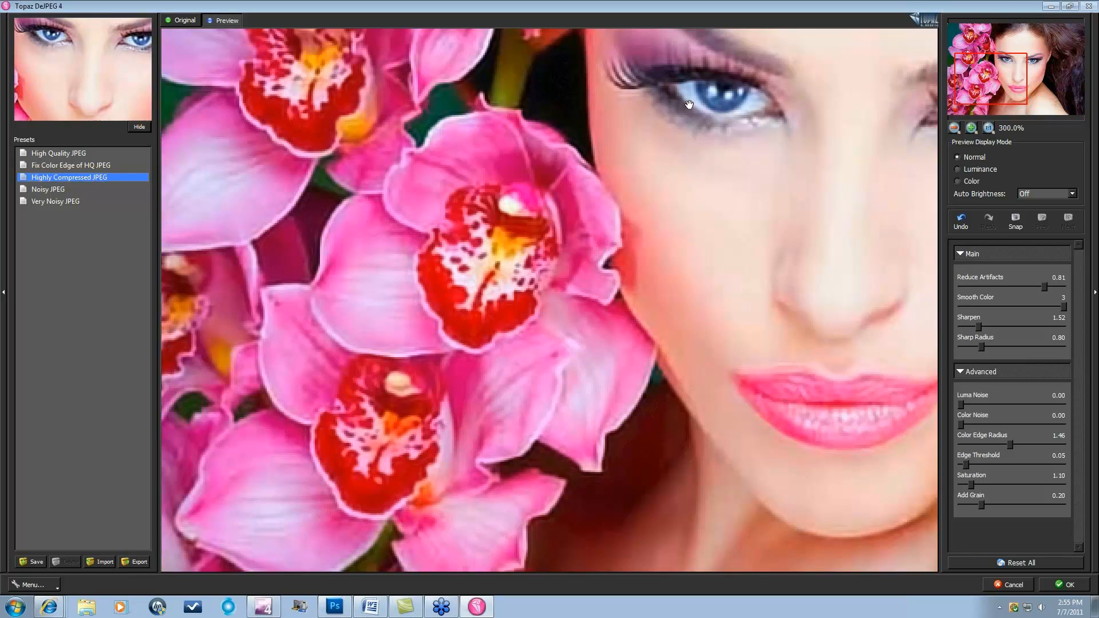
pyautogui.click(695, 219)
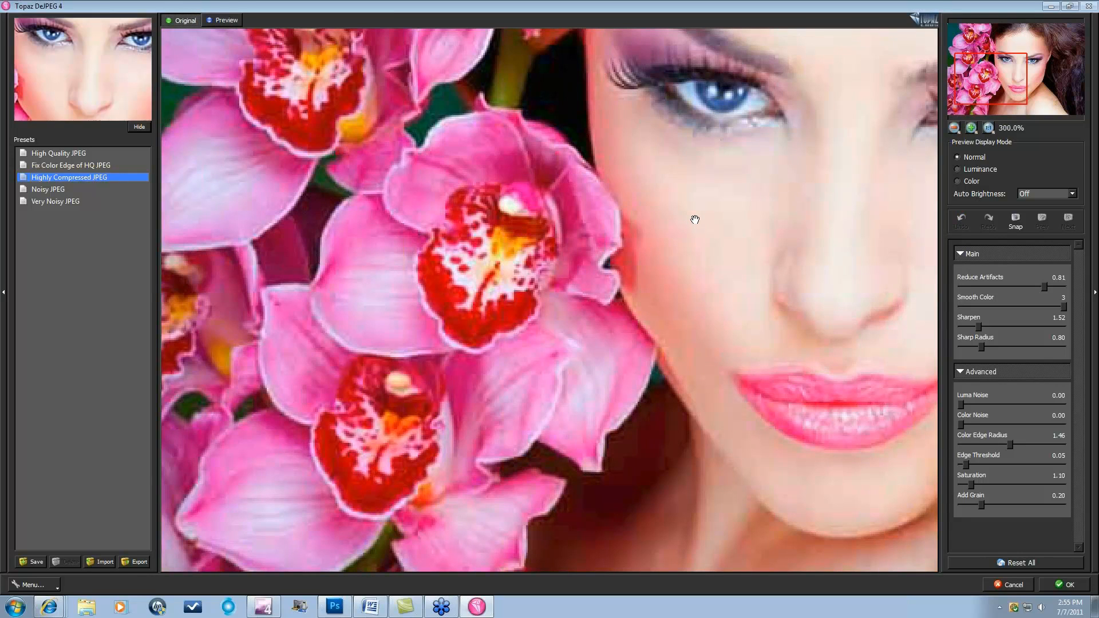
pyautogui.click(694, 219)
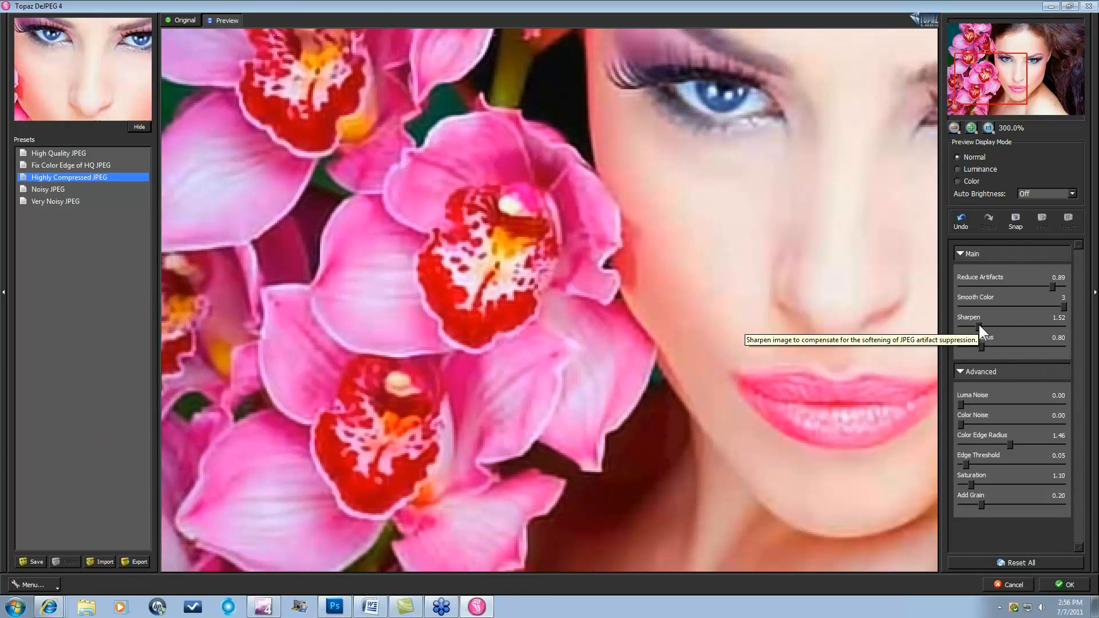
# Set Sharpen to 1.77 and check the preview against the original.
pyautogui.moveTo(979, 328); pyautogui.dragTo(991, 327)
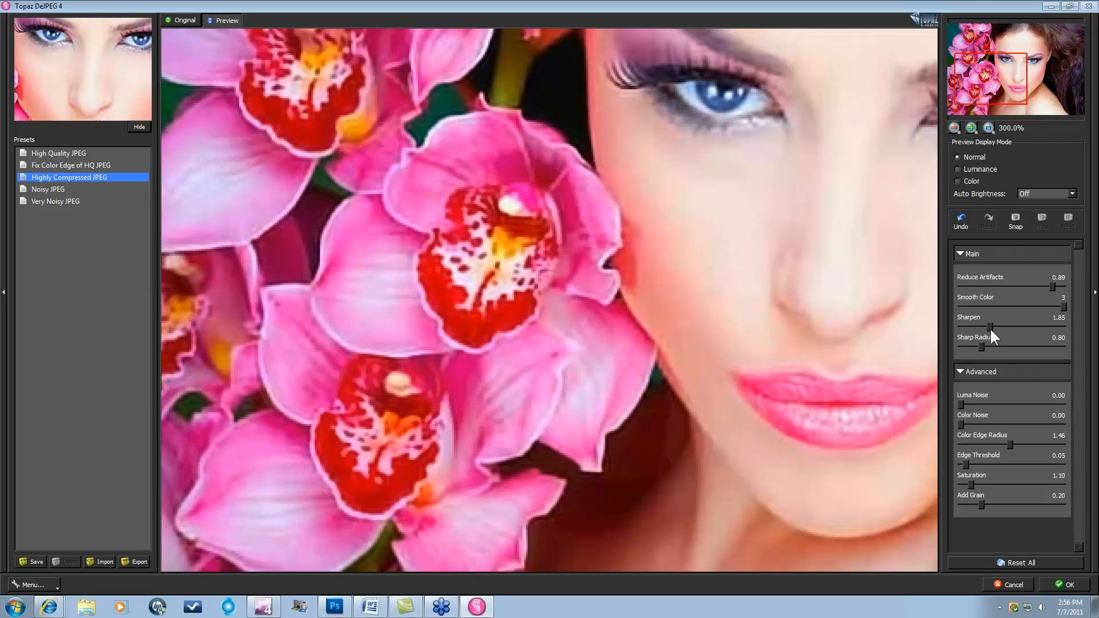
pyautogui.moveTo(991, 331); pyautogui.dragTo(988, 330)
pyautogui.click(769, 213)
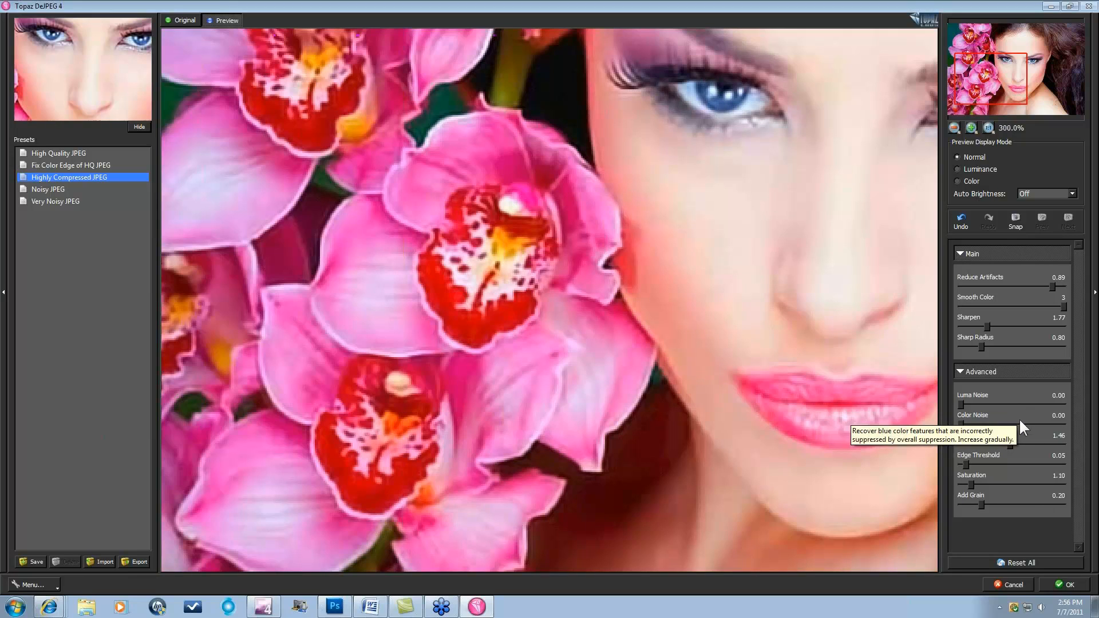
# Set Luma Noise to 0.26 in the Luminance display and Color Noise to 0.13 in the Color display, returning to the Normal display.
pyautogui.click(958, 168)
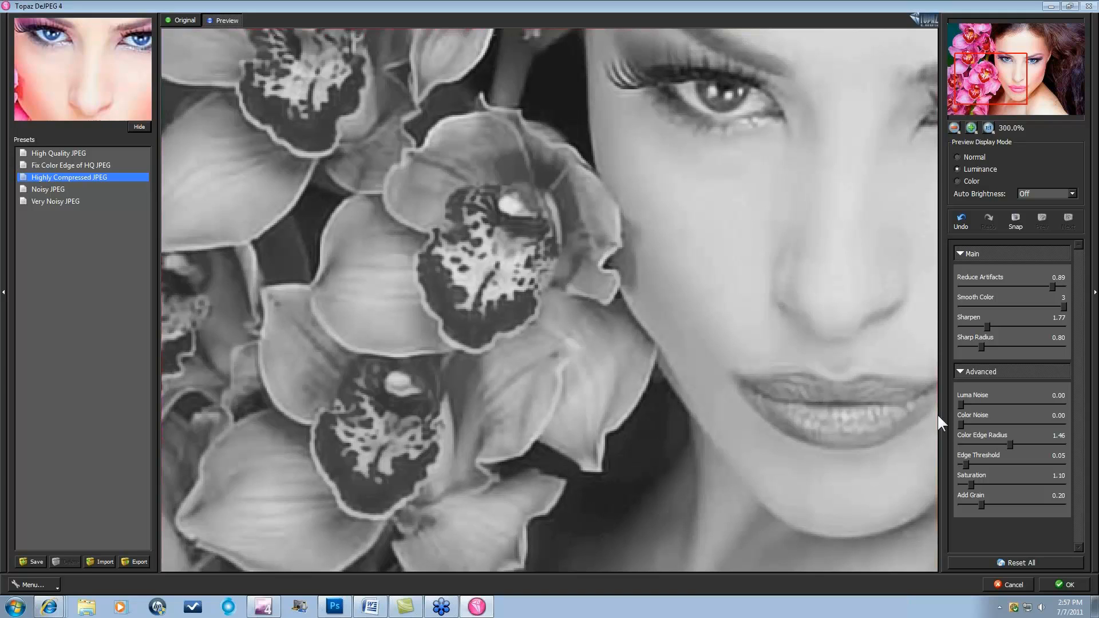
pyautogui.moveTo(971, 404); pyautogui.dragTo(978, 406)
pyautogui.moveTo(988, 406); pyautogui.dragTo(987, 405)
pyautogui.click(958, 180)
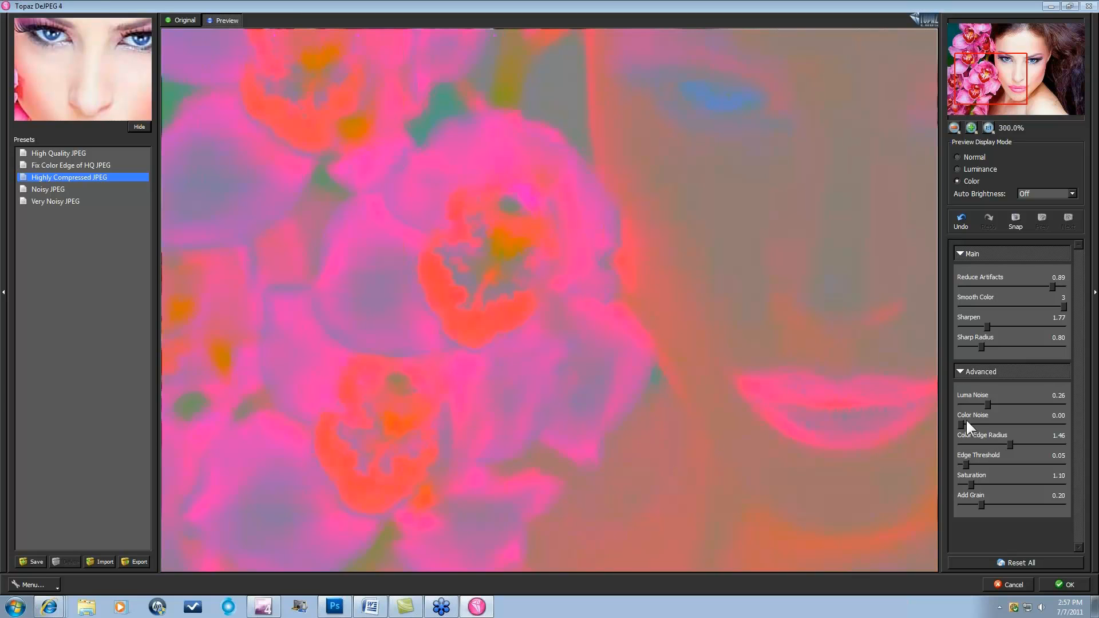
pyautogui.moveTo(963, 421); pyautogui.dragTo(974, 424)
pyautogui.click(957, 156)
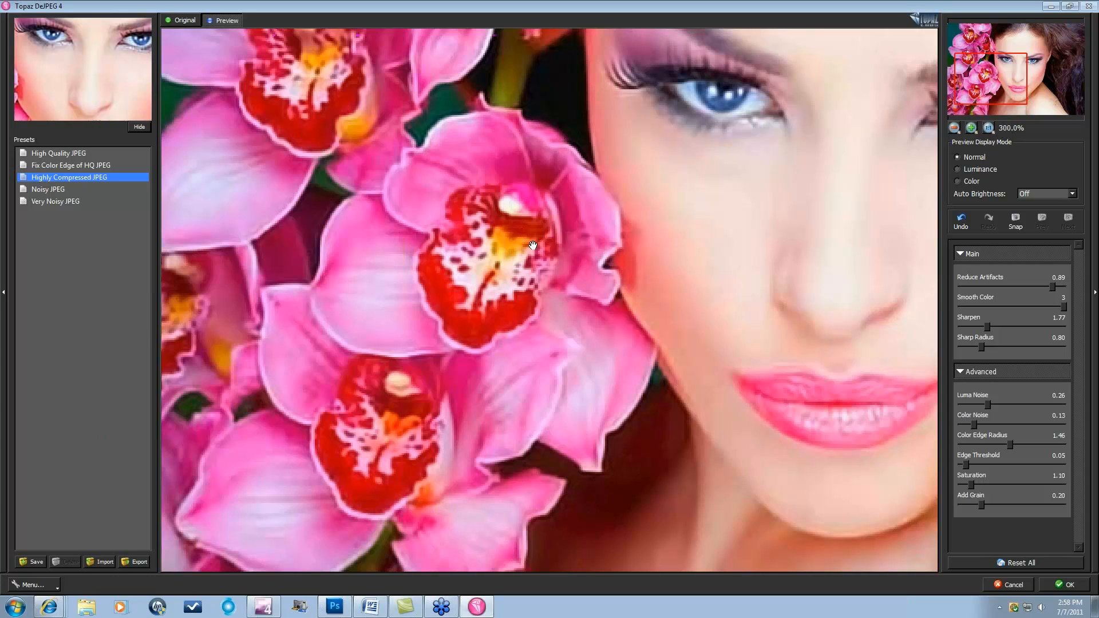
# Set Color Edge Radius to 1.84 and Edge Threshold to 0.24, comparing the preview with the original.
pyautogui.click(559, 280)
pyautogui.moveTo(1018, 445); pyautogui.dragTo(1030, 444)
pyautogui.moveTo(1026, 461); pyautogui.dragTo(958, 461)
pyautogui.click(780, 440)
pyautogui.click(809, 194)
pyautogui.click(775, 450)
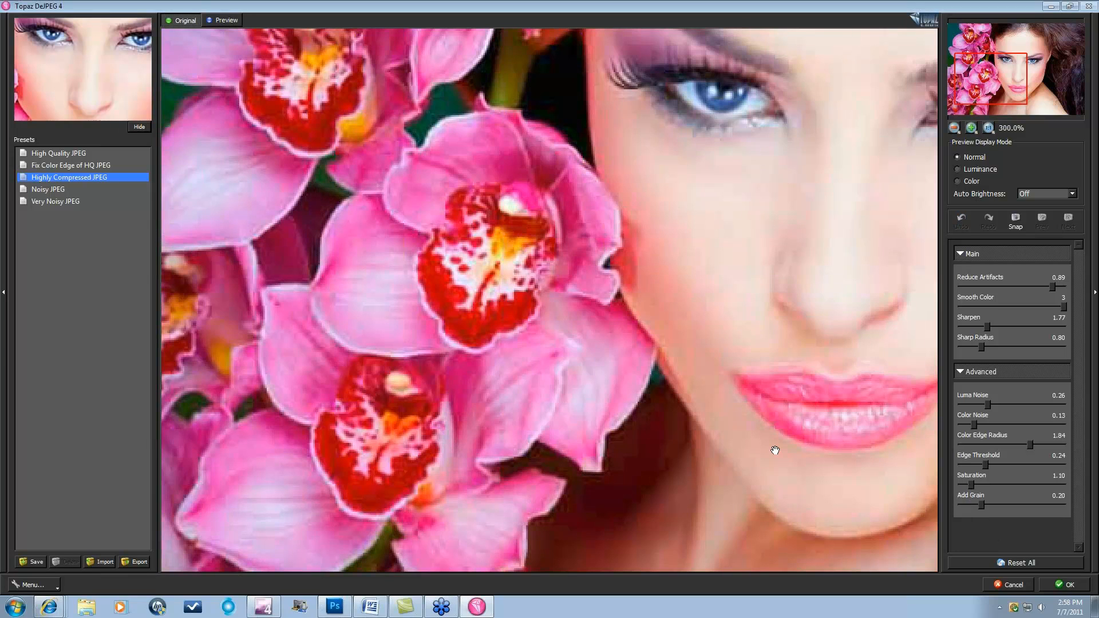
# Finish and apply the DeJPEG filter with Saturation at 1.05 and a small amount of Add Grain.
pyautogui.click(966, 483)
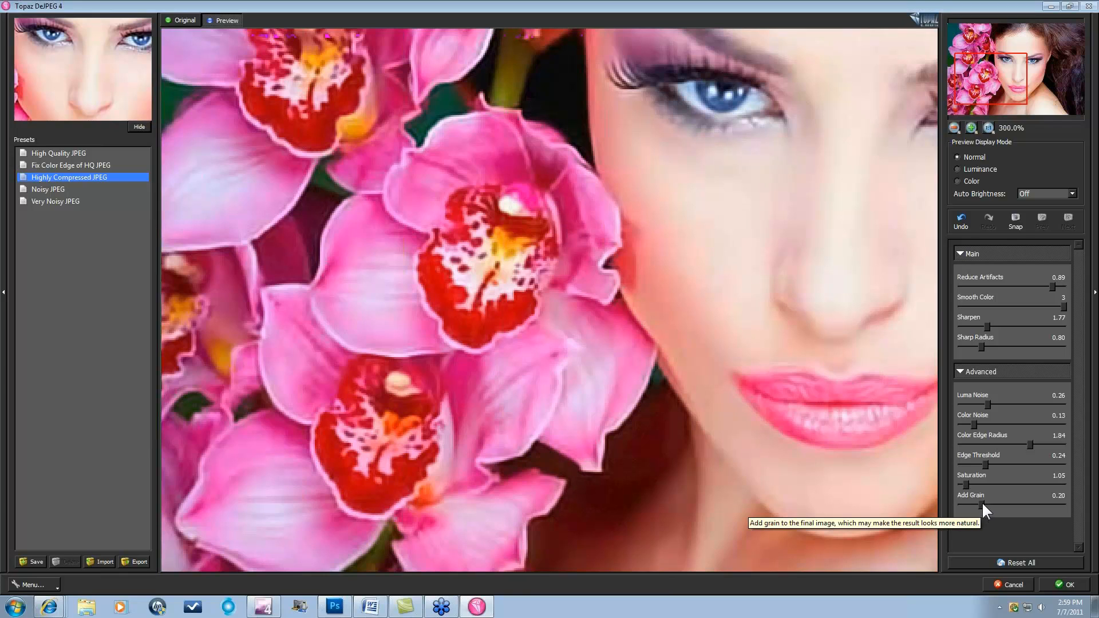
pyautogui.moveTo(981, 504); pyautogui.dragTo(950, 502)
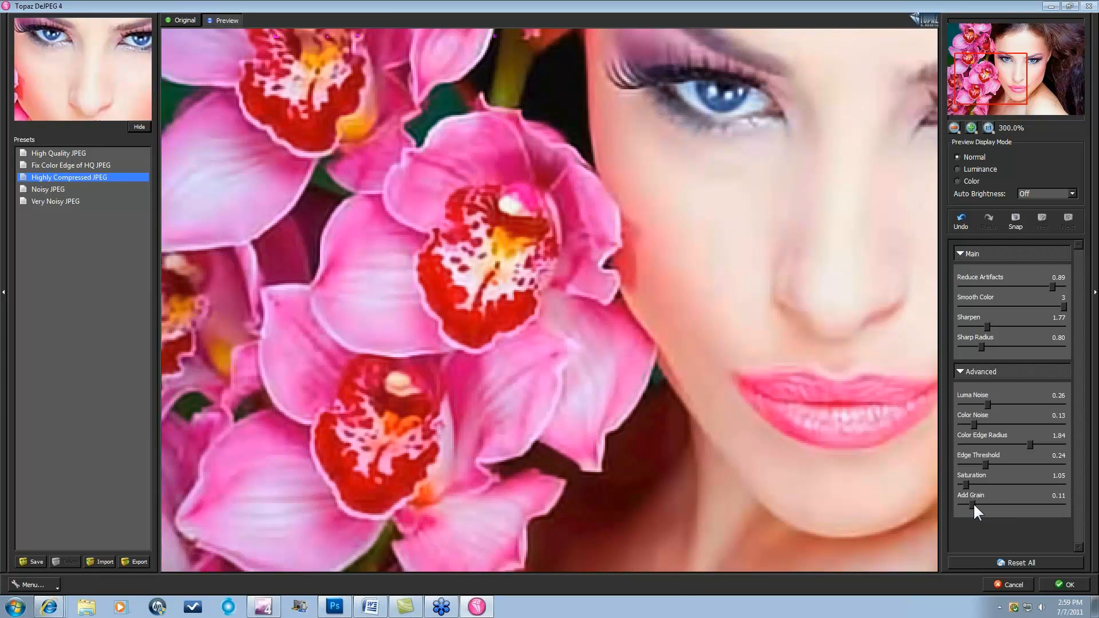
pyautogui.moveTo(973, 503); pyautogui.dragTo(987, 504)
pyautogui.click(1053, 582)
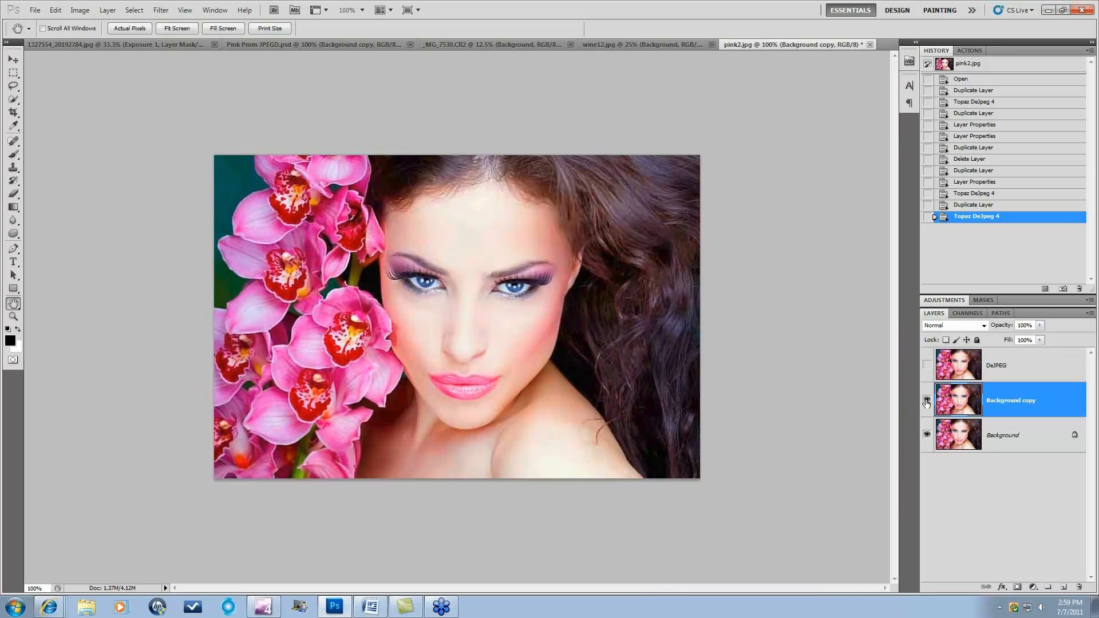
# Compare the portrait at 200% with the Background copy layer hidden and shown.
pyautogui.hotkey('ctrl', '+')
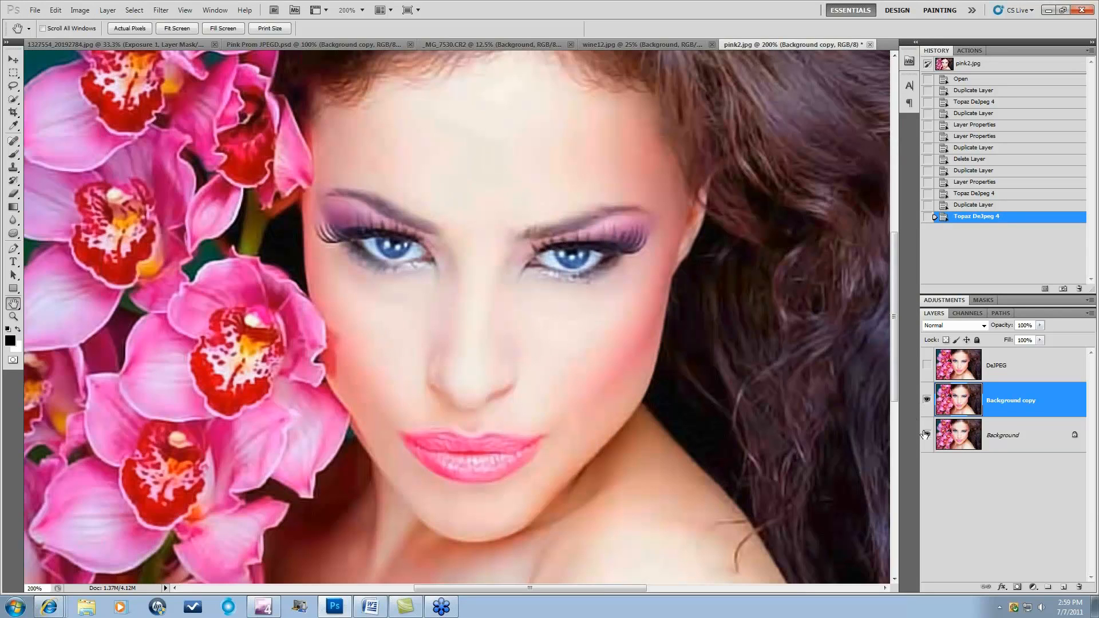
pyautogui.click(927, 400)
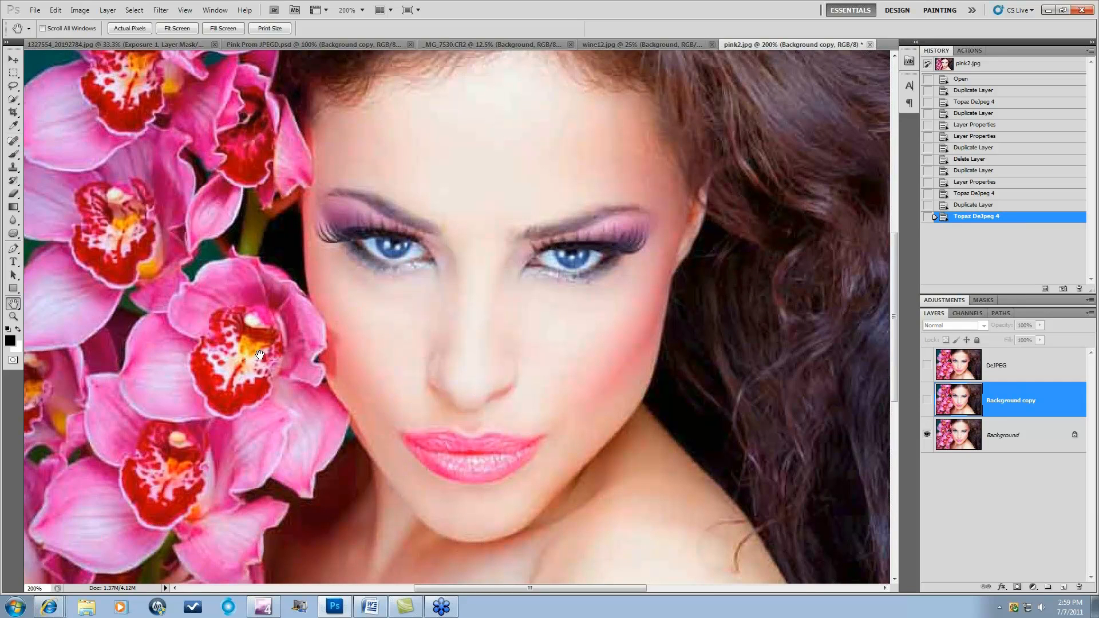
pyautogui.click(928, 400)
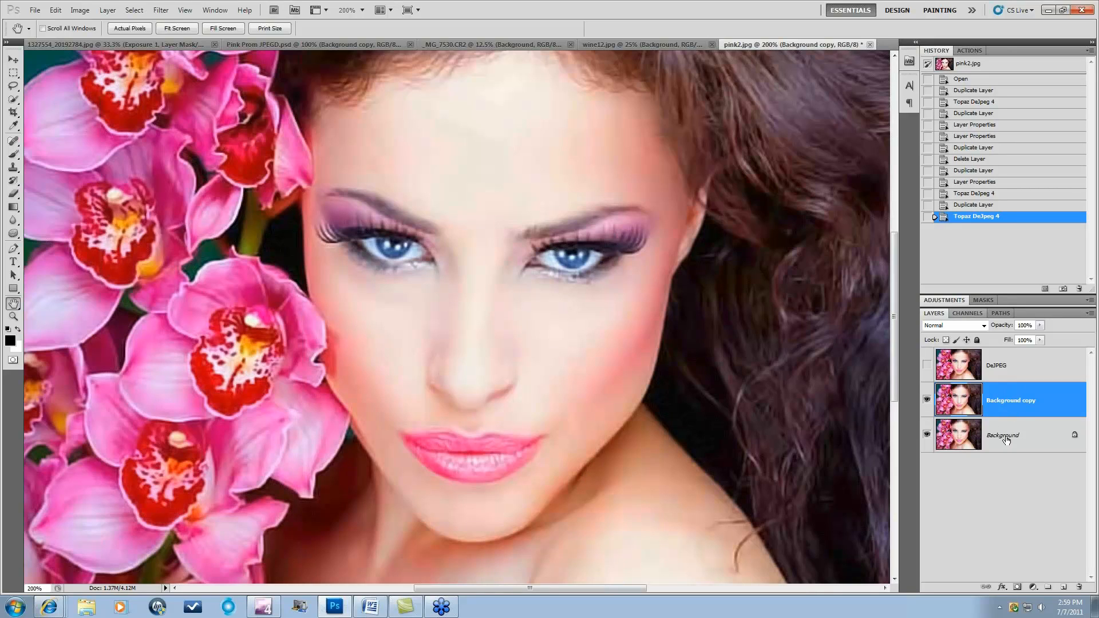
# Duplicate the Background layer and open the Topaz DeNoise 5 filter on the copy with all its settings reset.
pyautogui.moveTo(1006, 438); pyautogui.dragTo(1062, 587)
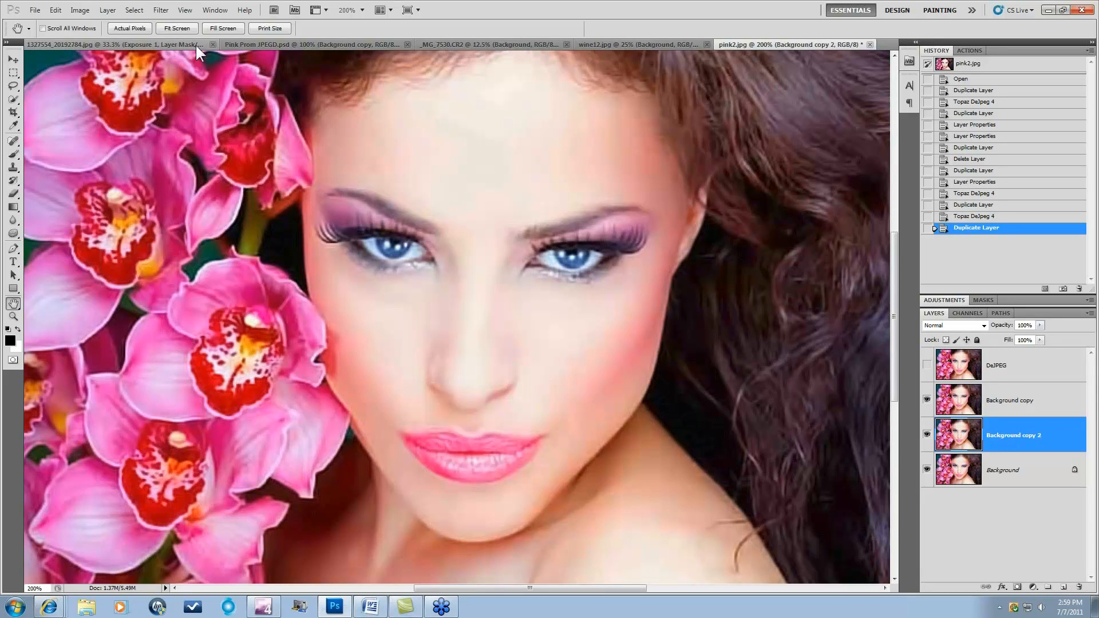
pyautogui.click(160, 10)
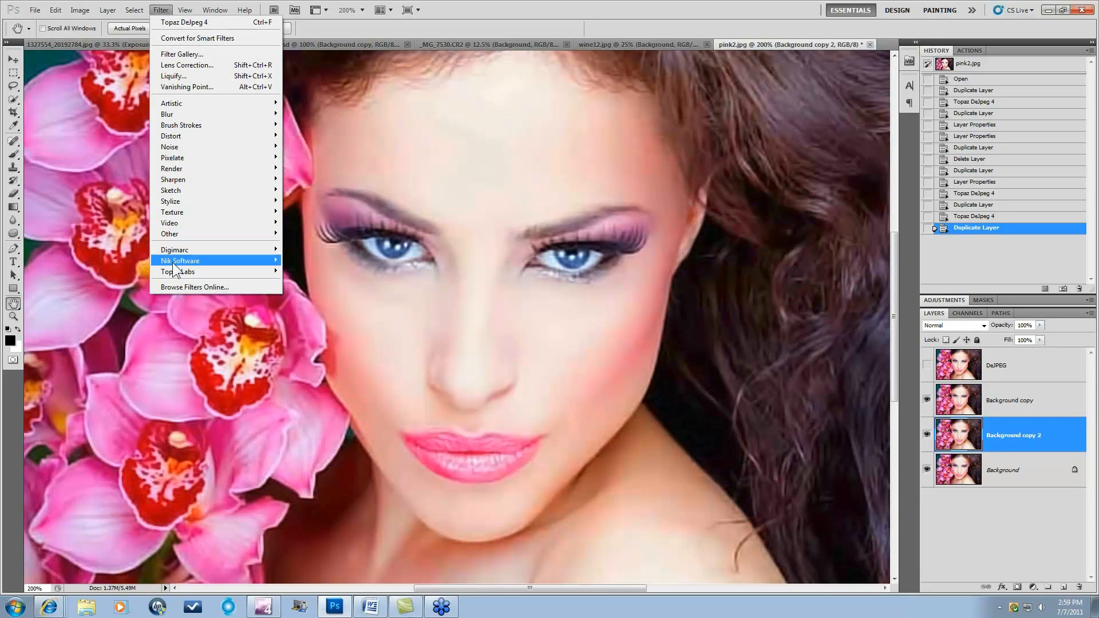
pyautogui.moveTo(174, 271)
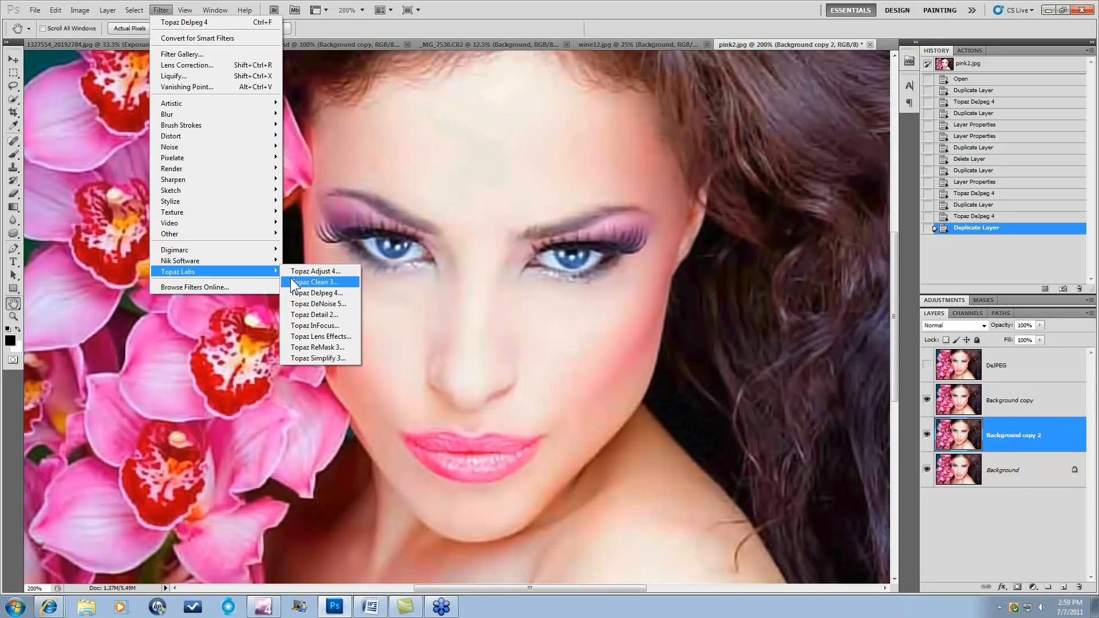
pyautogui.click(314, 304)
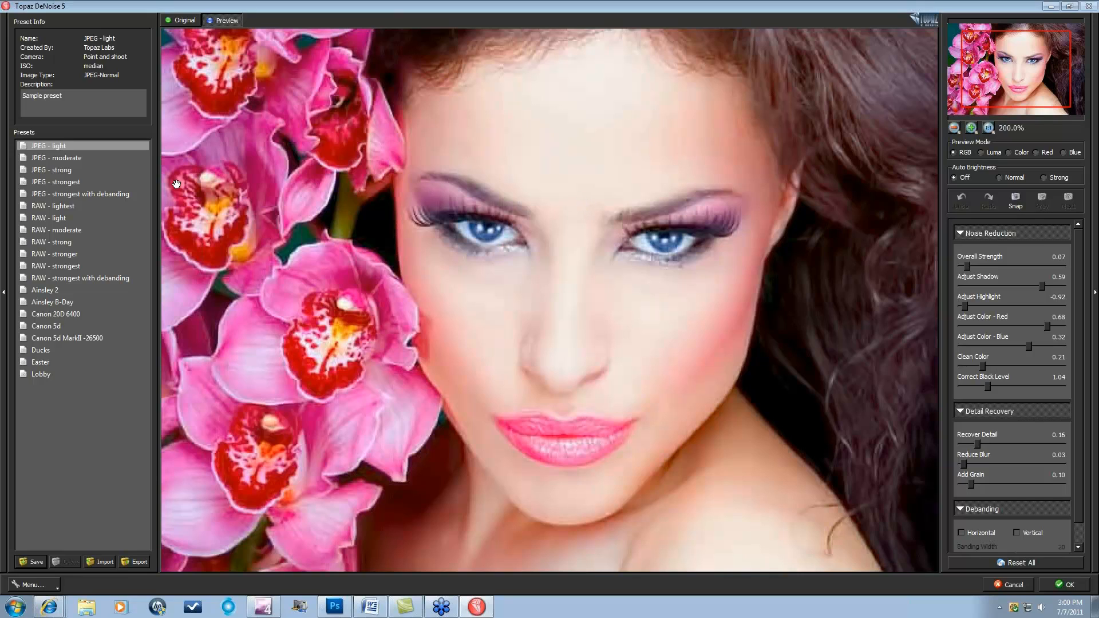
pyautogui.click(109, 170)
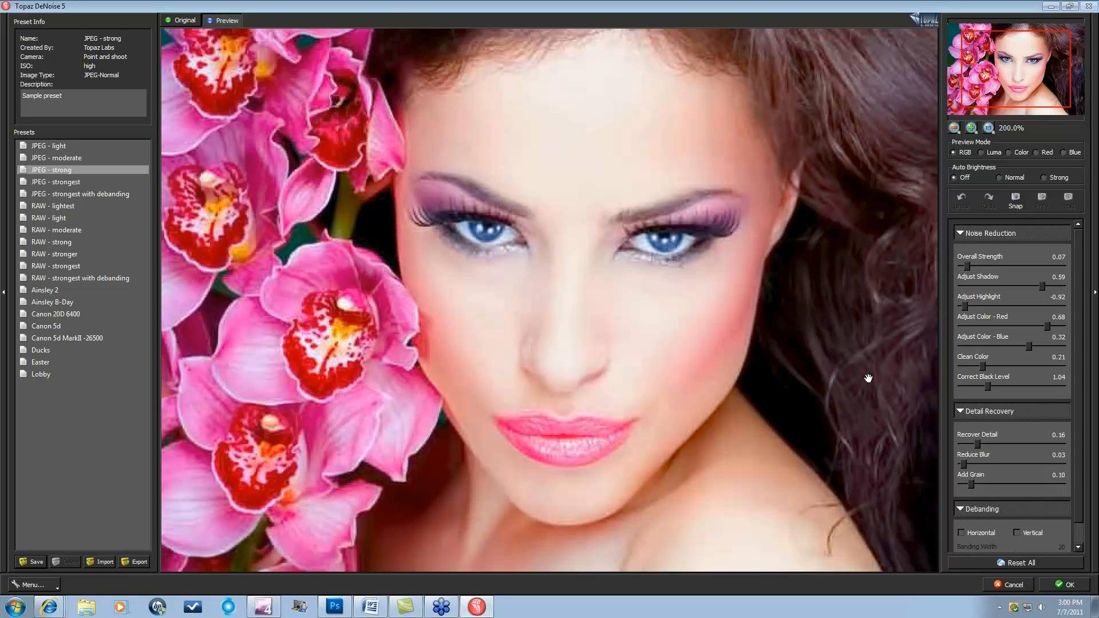
pyautogui.click(1019, 563)
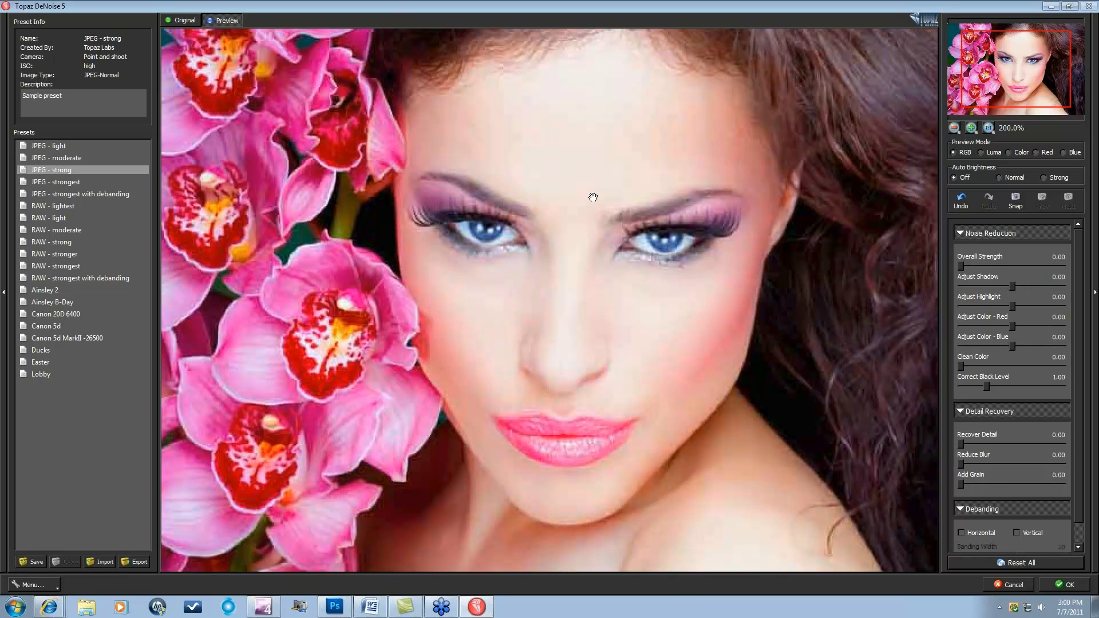
# Try the JPEG - light and JPEG - moderate presets on the hair at 300%, and settle on JPEG - strong.
pyautogui.moveTo(609, 152); pyautogui.dragTo(422, 293)
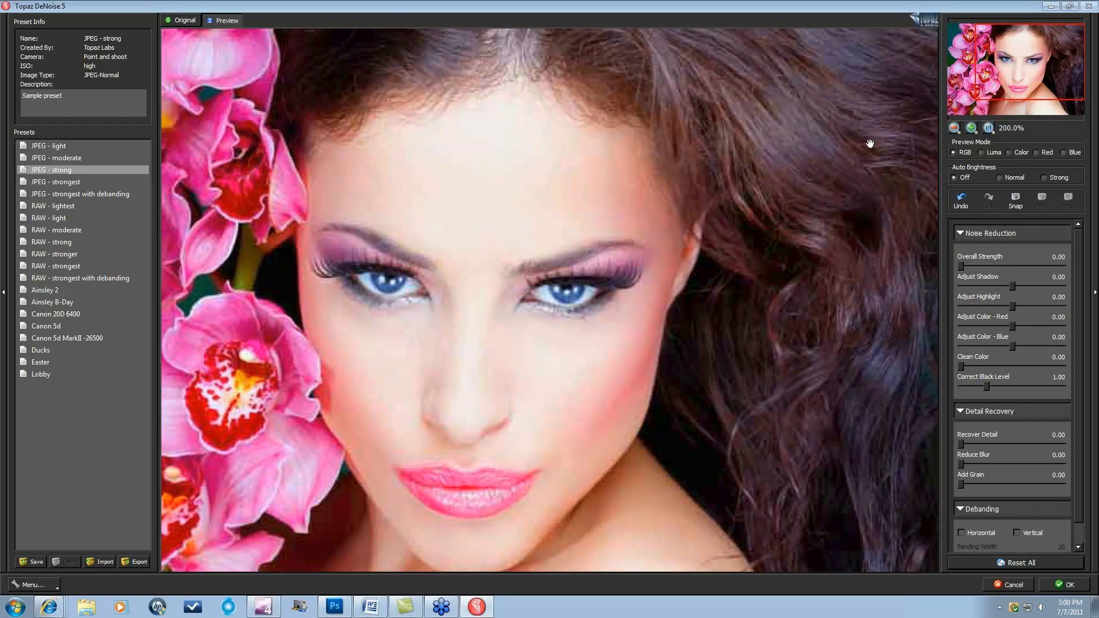
pyautogui.click(972, 127)
pyautogui.moveTo(796, 123); pyautogui.dragTo(601, 263)
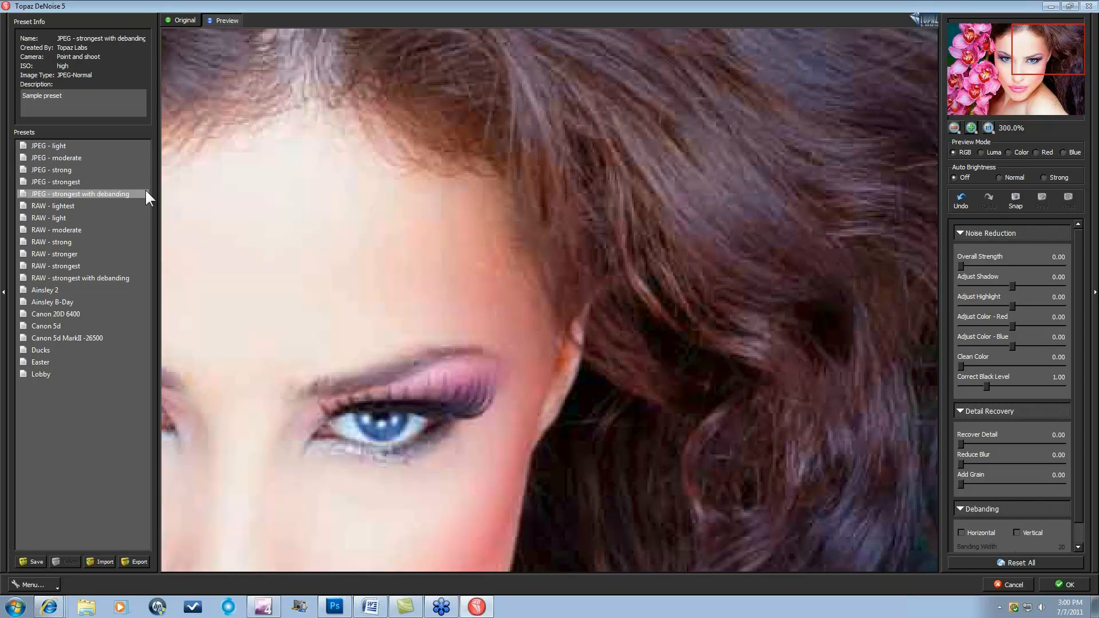
pyautogui.click(63, 146)
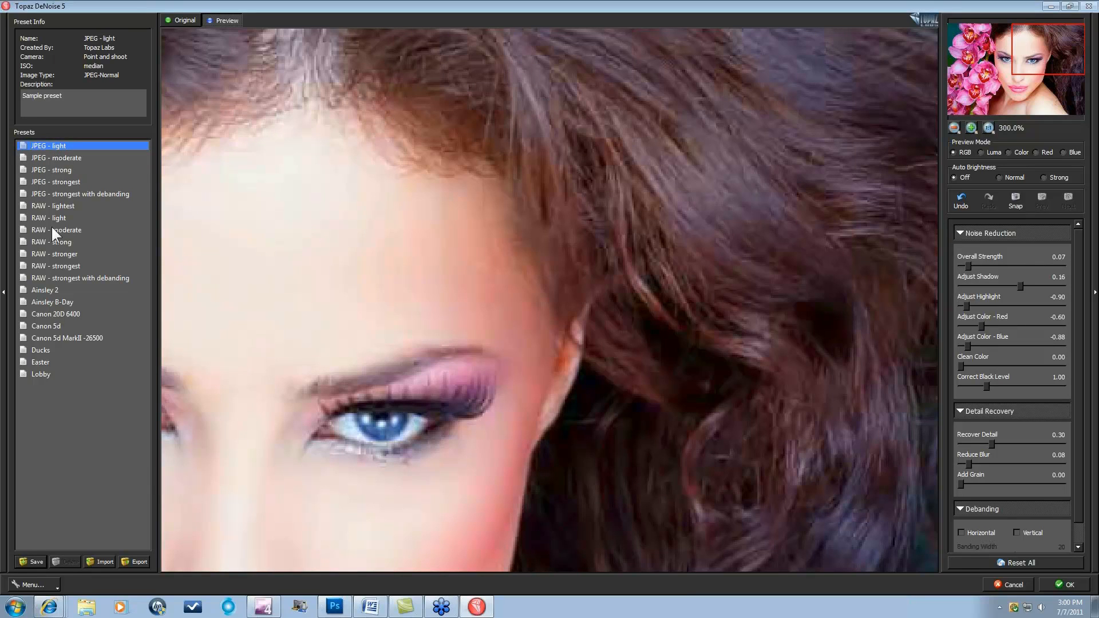
pyautogui.click(56, 157)
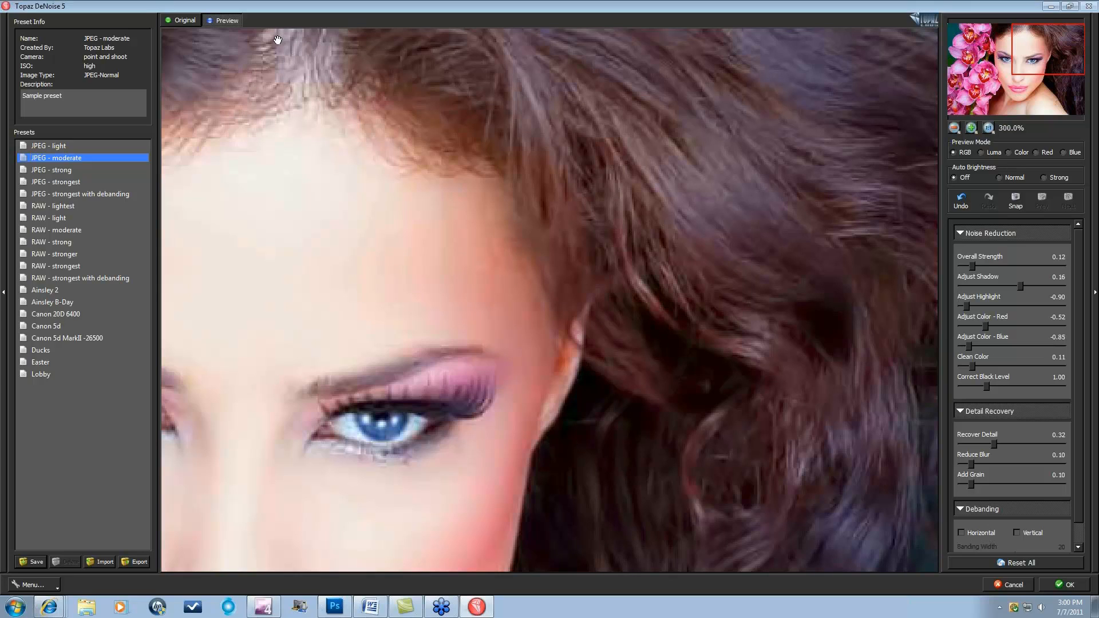
pyautogui.click(61, 171)
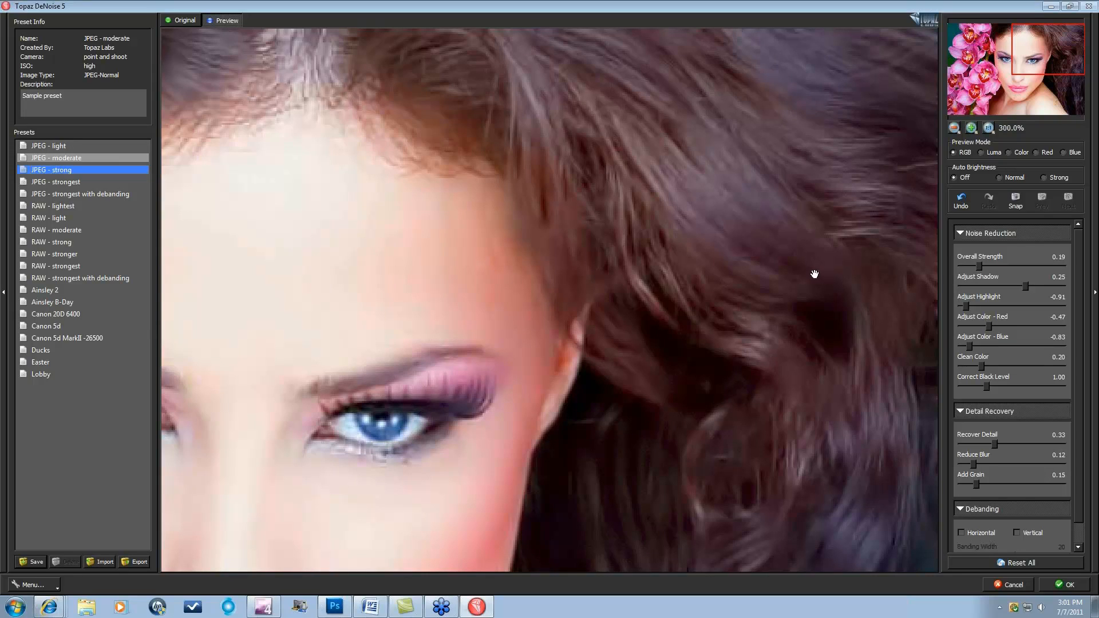
# Set Adjust Shadow to -0.02, Adjust Highlight to -1.00, Adjust Color - Red to 0.14 and Adjust Color - Blue to -0.11.
pyautogui.moveTo(814, 274); pyautogui.dragTo(789, 291)
pyautogui.click(1012, 287)
pyautogui.moveTo(1011, 284); pyautogui.dragTo(1008, 284)
pyautogui.moveTo(969, 306); pyautogui.dragTo(989, 326)
pyautogui.moveTo(989, 344); pyautogui.dragTo(1017, 343)
pyautogui.moveTo(1003, 344); pyautogui.dragTo(1019, 325)
# Apply DeNoise with Clean Color at 0.28, Correct Black Level at 0.00 and a slightly higher Reduce Blur.
pyautogui.moveTo(988, 363); pyautogui.dragTo(951, 386)
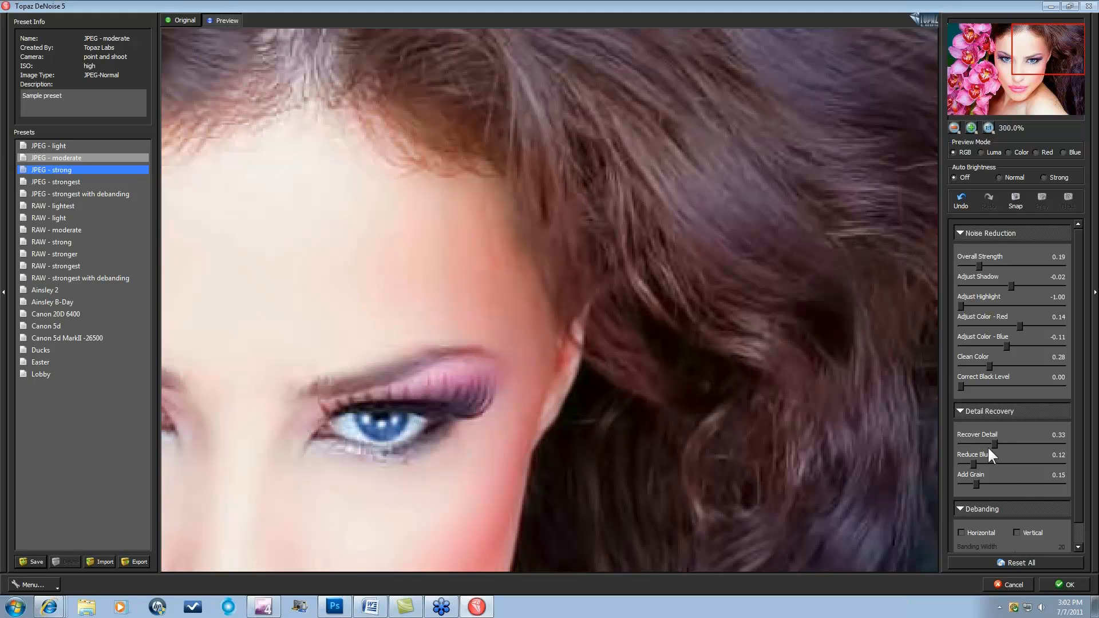
pyautogui.moveTo(973, 462); pyautogui.dragTo(980, 462)
pyautogui.click(1060, 585)
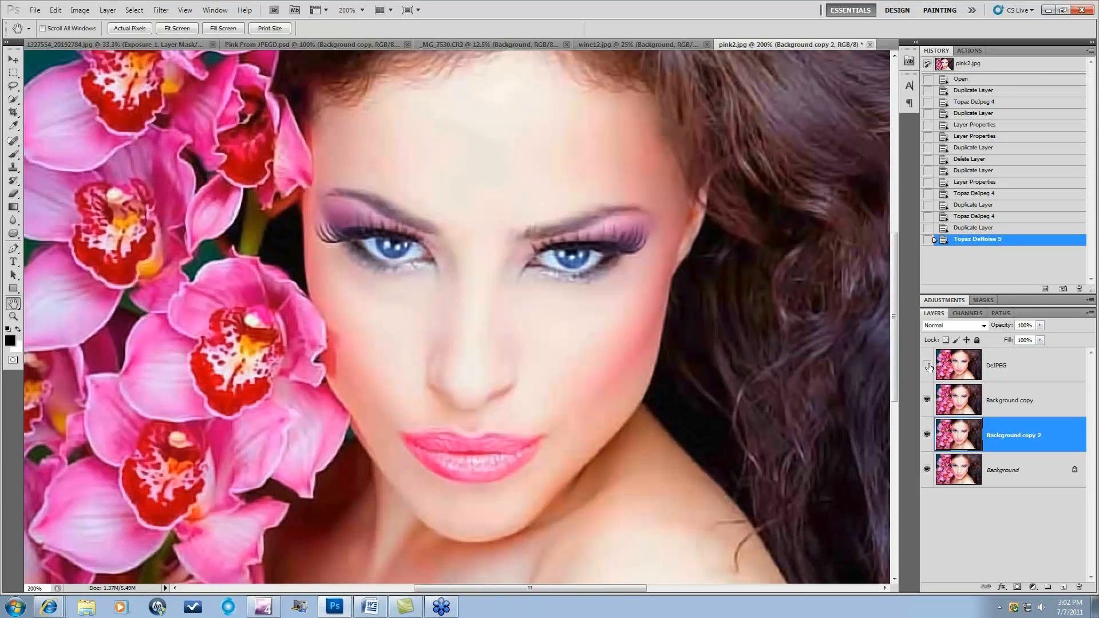
# Hide the Background copy layer and compare the denoised Background copy 2 with the original Background on the hair at 300%.
pyautogui.click(927, 401)
pyautogui.moveTo(831, 110); pyautogui.dragTo(633, 276)
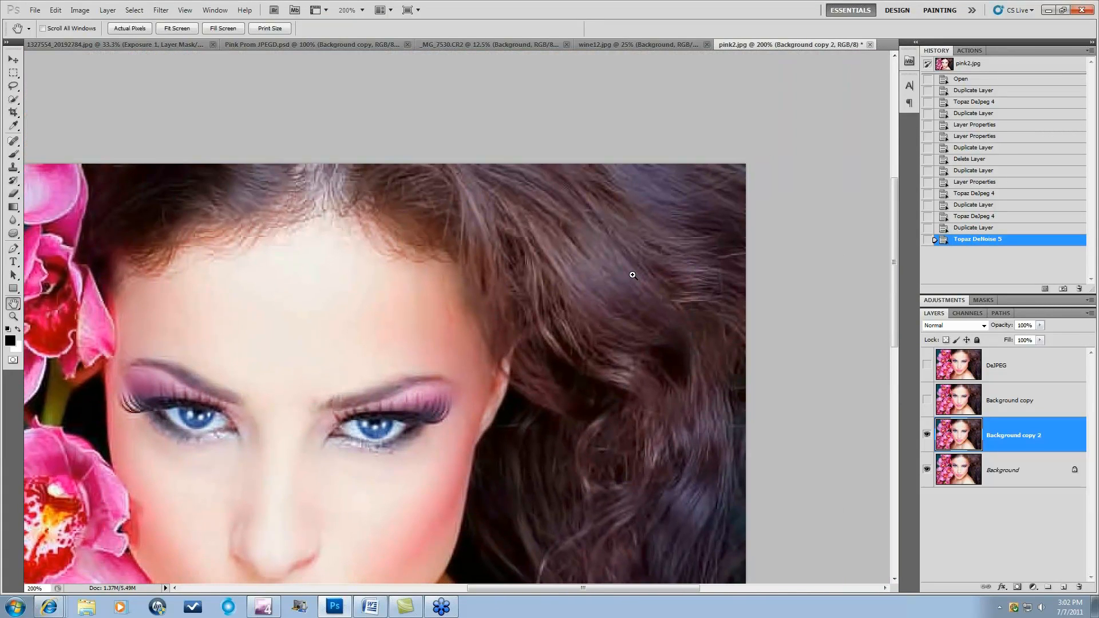
pyautogui.hotkey('ctrl', '+')
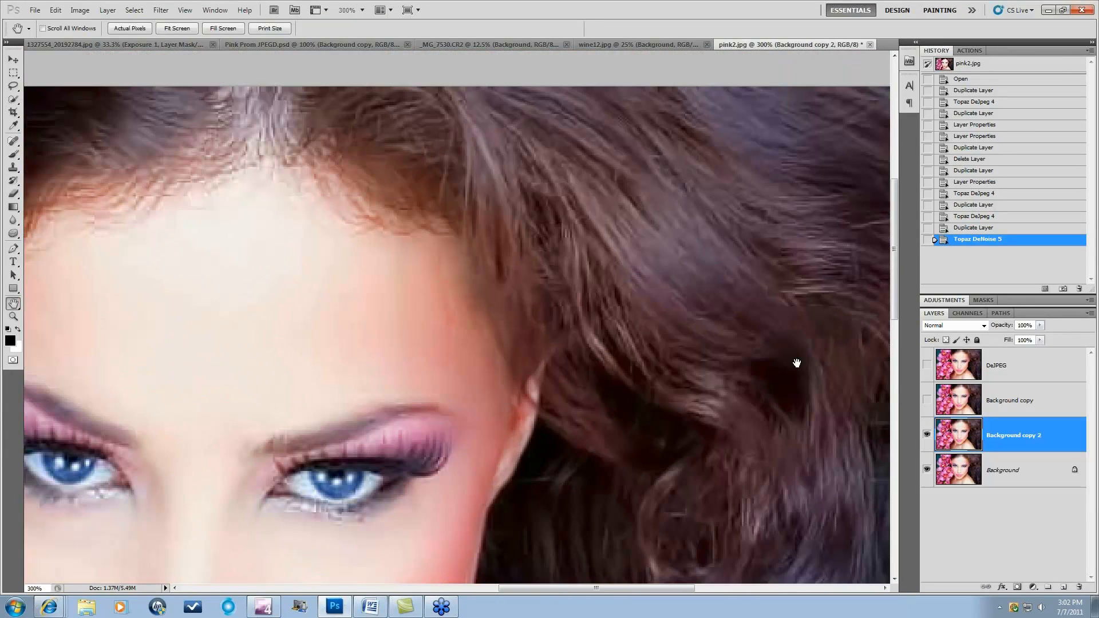
pyautogui.click(928, 436)
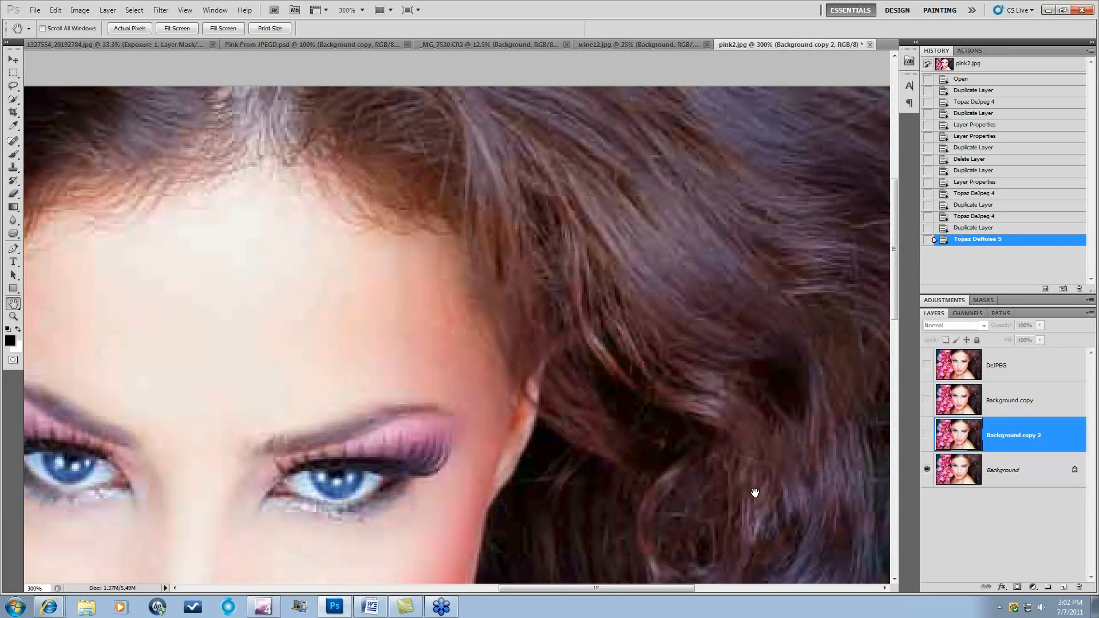
pyautogui.click(927, 435)
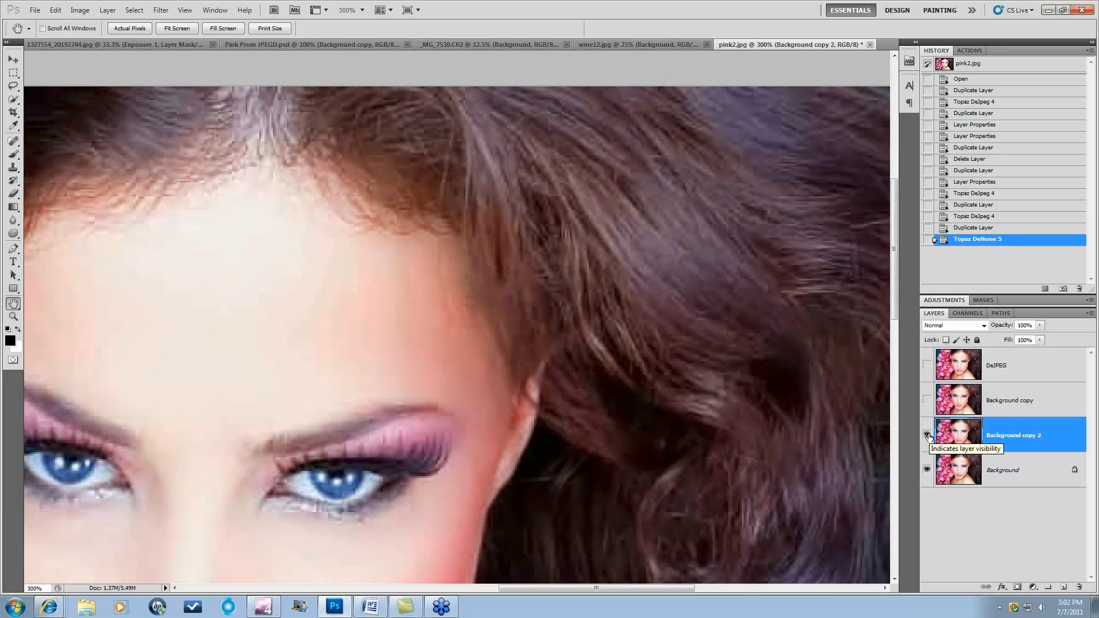
pyautogui.click(927, 435)
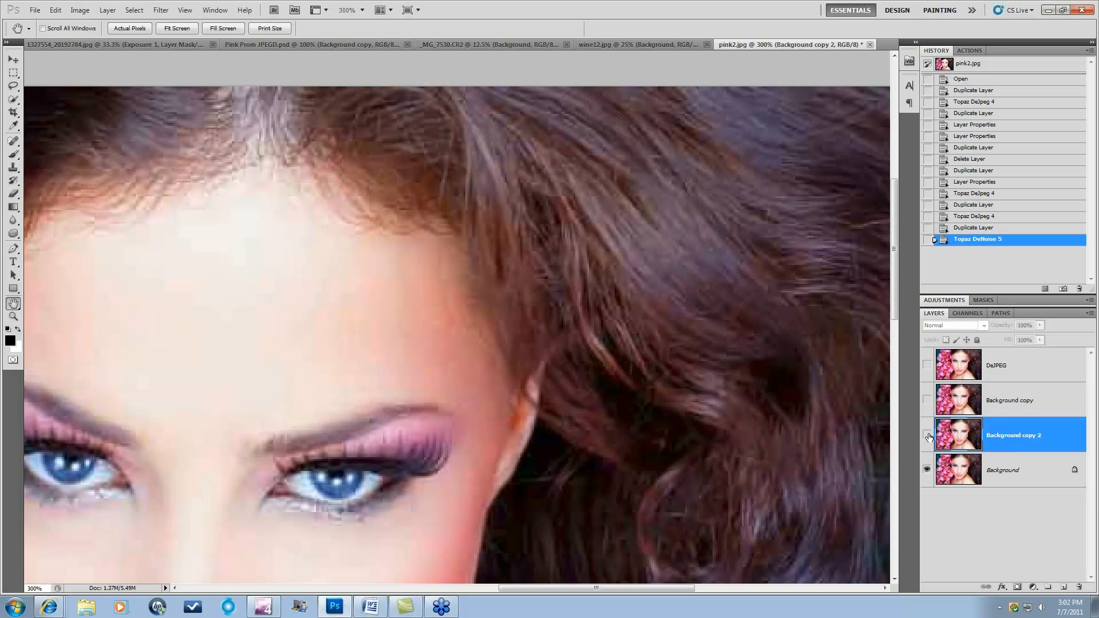
pyautogui.click(927, 436)
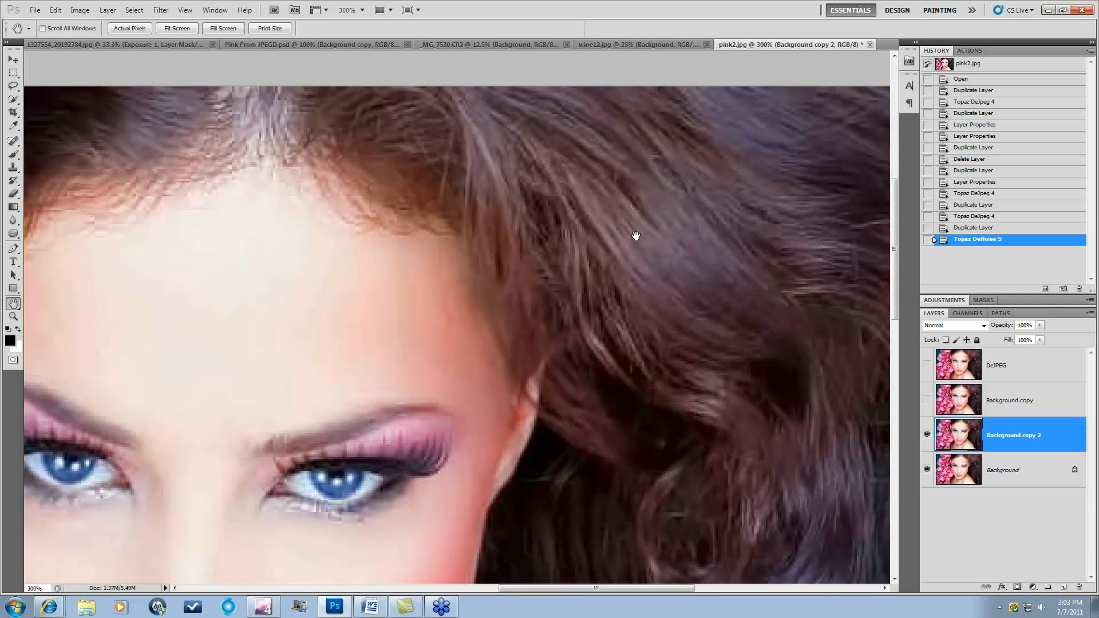
# Compare the DeJPEG result on Background copy with the DeNoise result on Background copy 2, leaving Background copy visible.
pyautogui.click(926, 400)
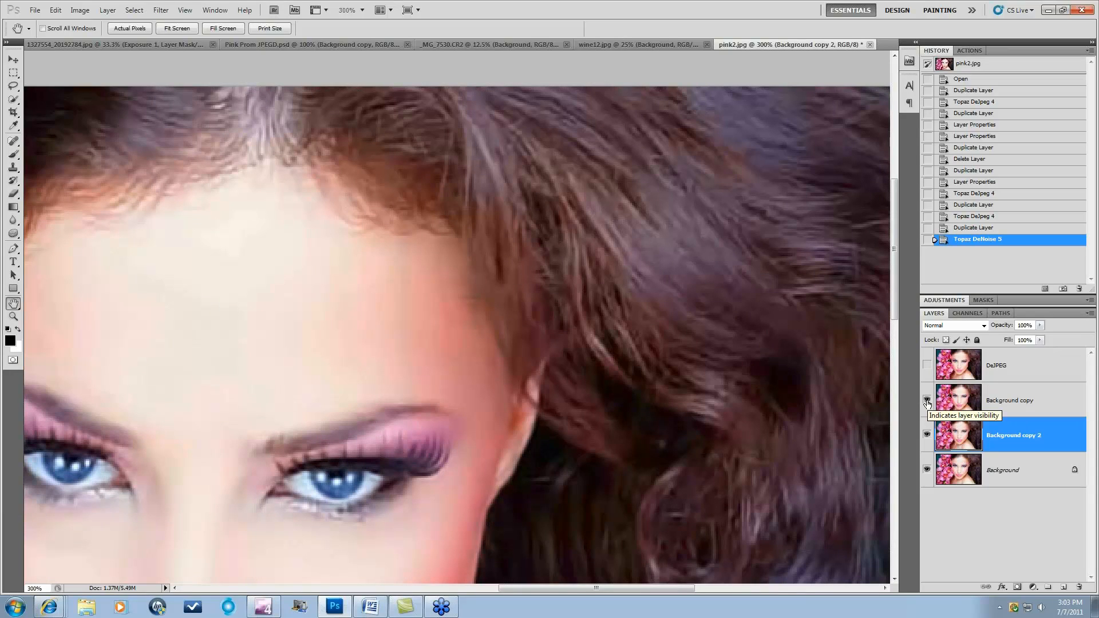
pyautogui.click(927, 402)
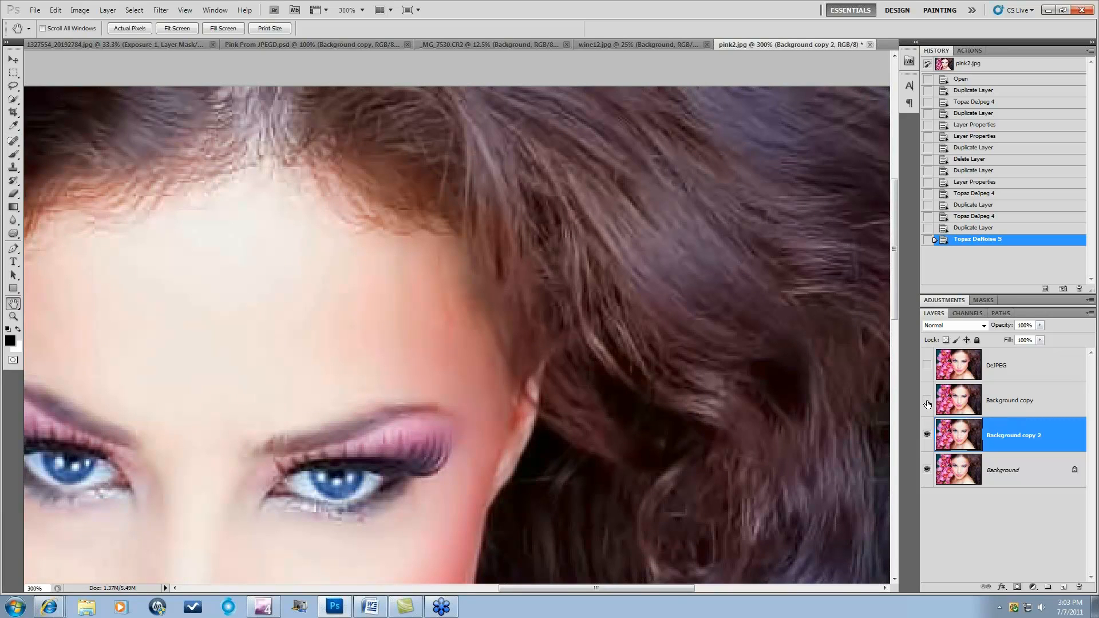
pyautogui.click(926, 401)
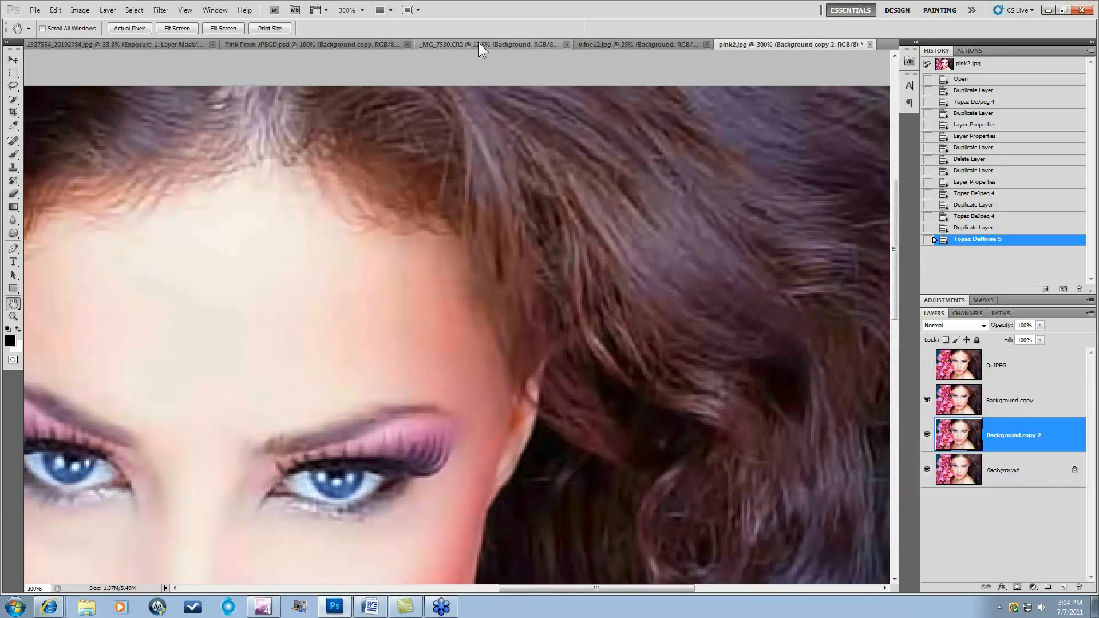
# Switch to the _MG_7530.CR2 document and view the lobby interior at 33.3%.
pyautogui.click(444, 45)
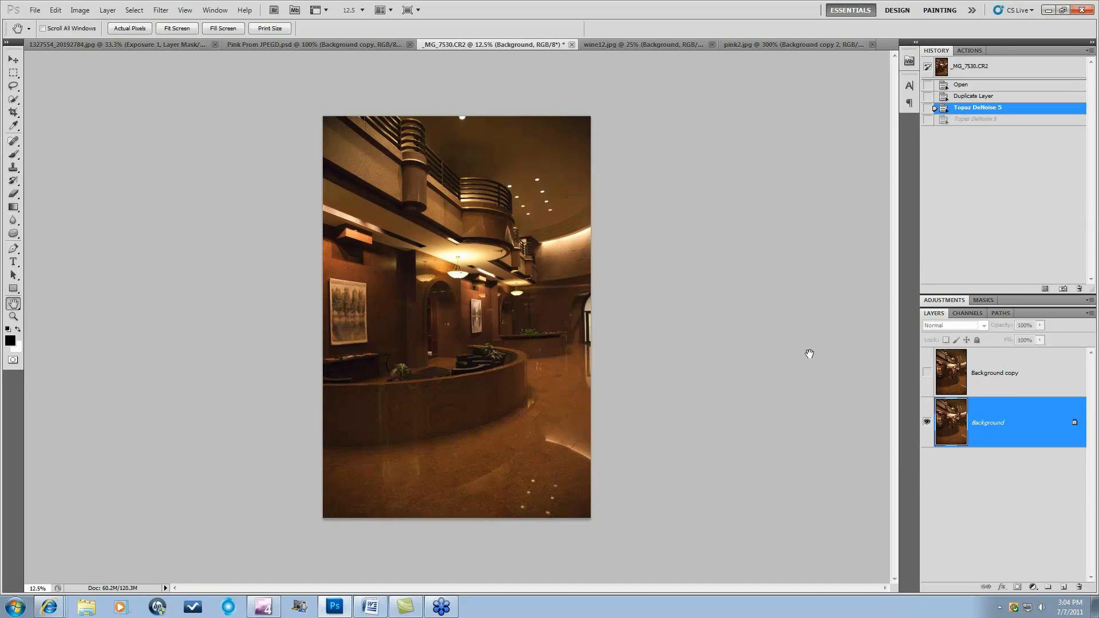
pyautogui.hotkey('ctrl', '+')
pyautogui.hotkey('ctrl', '+')
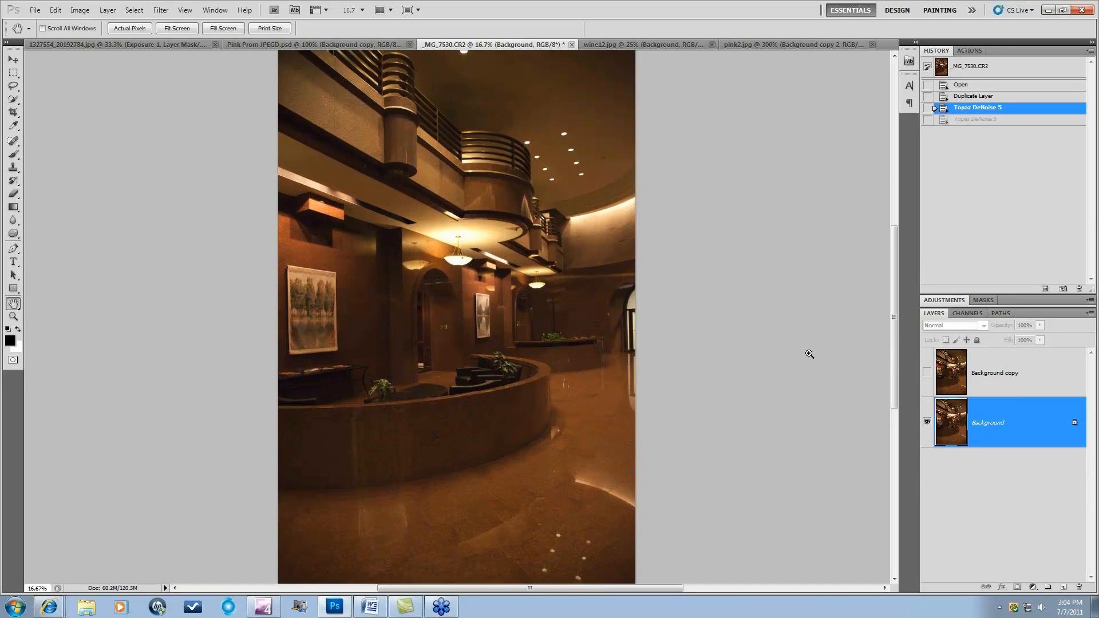
pyautogui.hotkey('ctrl', '+')
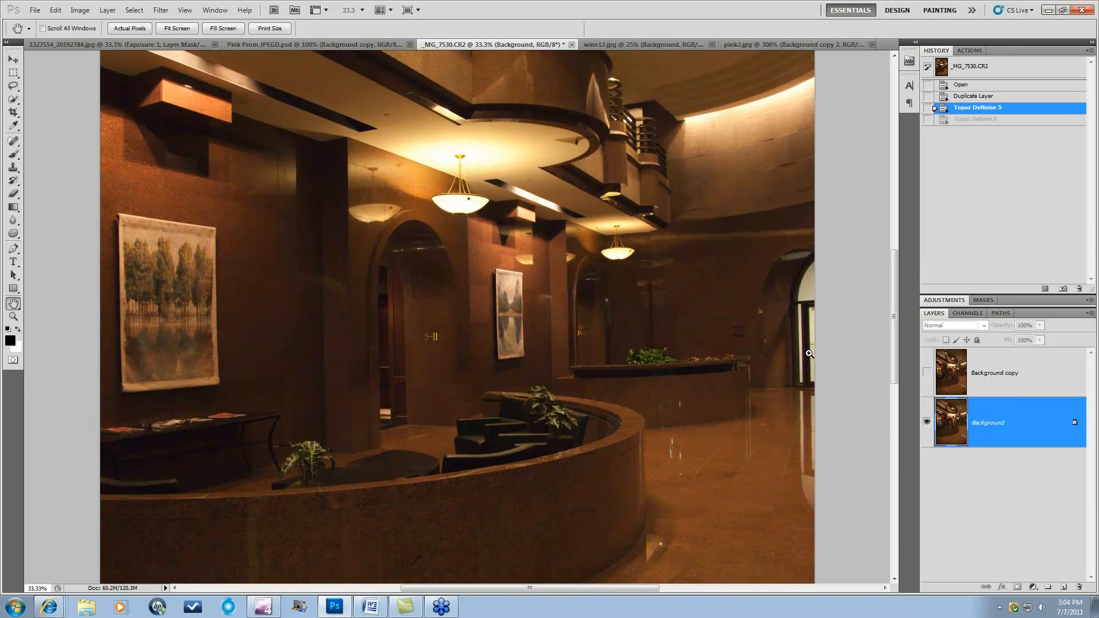
# Examine the noise in the original Background layer at 200% on the lobby wall, potted plants and curved counter.
pyautogui.hotkey('ctrl', '+')
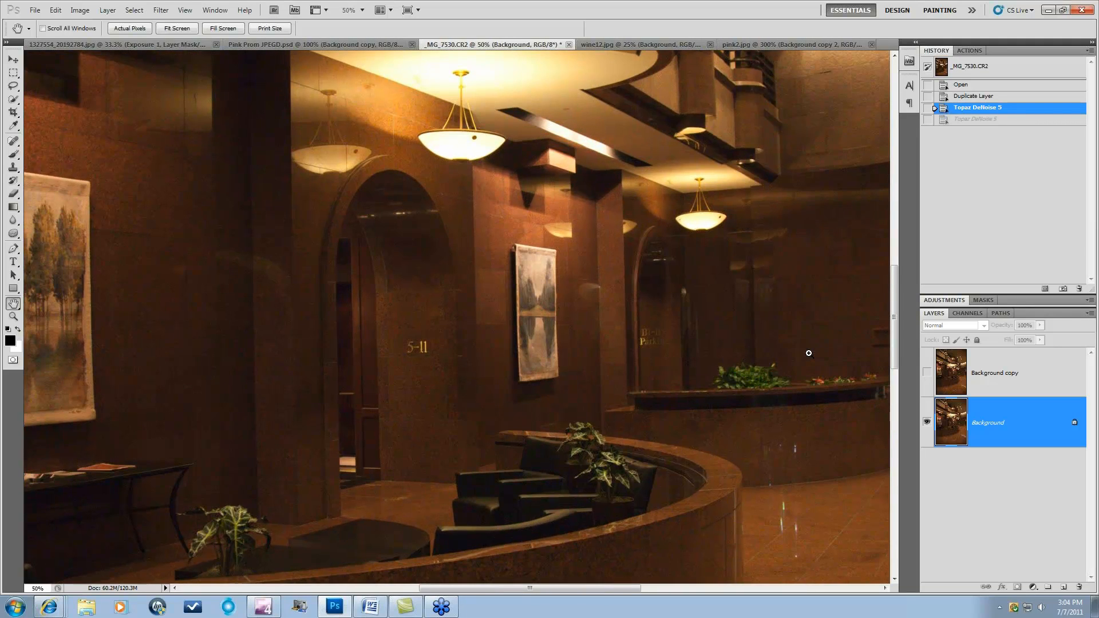
pyautogui.hotkey('ctrl', '+')
pyautogui.hotkey('ctrl', '+')
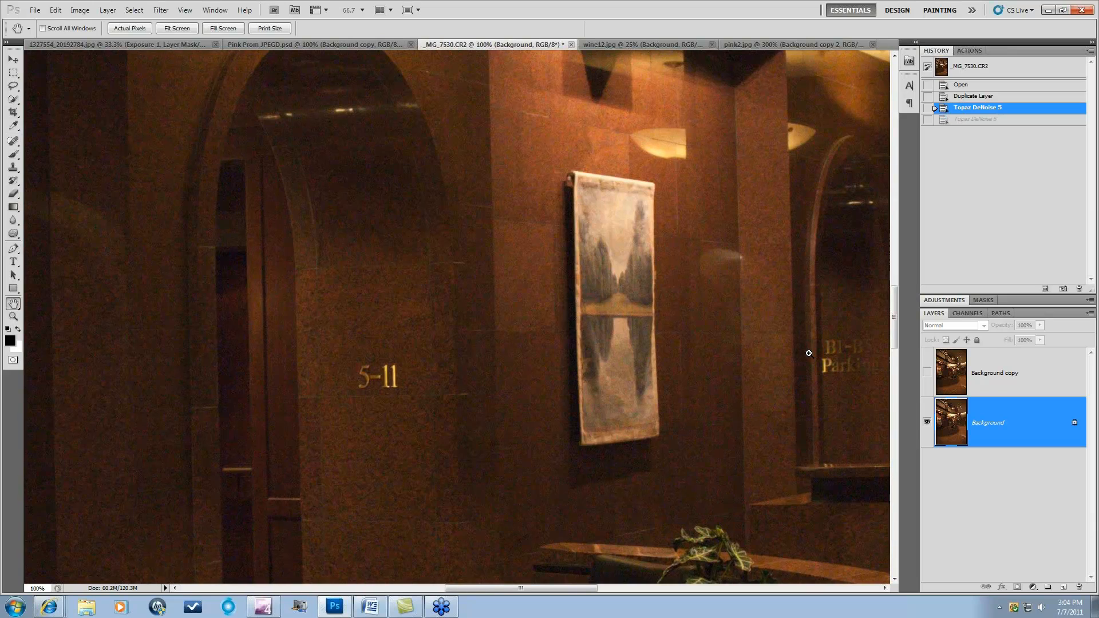
pyautogui.hotkey('ctrl', '+')
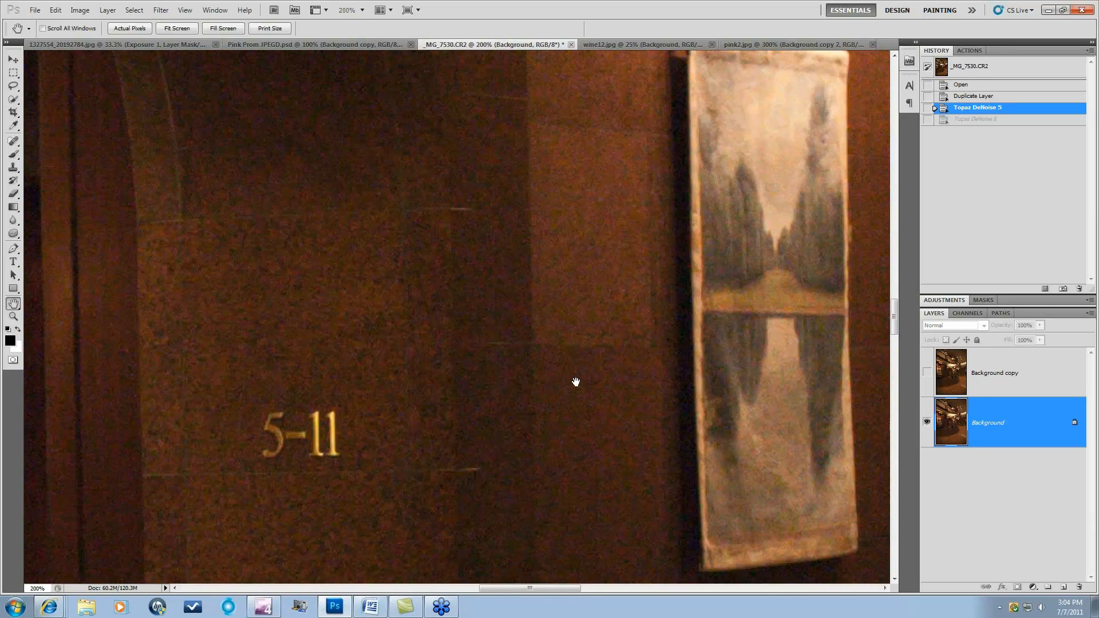
pyautogui.moveTo(657, 483); pyautogui.dragTo(332, 315)
pyautogui.moveTo(834, 508); pyautogui.dragTo(650, 162)
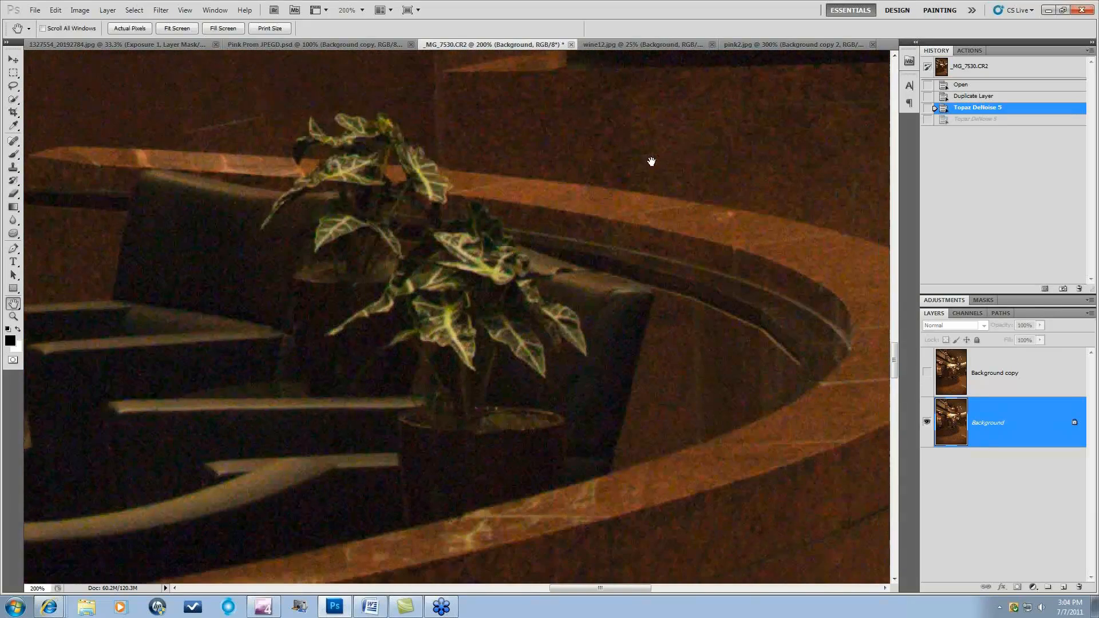
pyautogui.moveTo(841, 441)
pyautogui.mouseDown()
pyautogui.moveTo(655, 350)
pyautogui.moveTo(658, 300)
pyautogui.moveTo(687, 302)
pyautogui.moveTo(675, 431)
pyautogui.mouseUp()
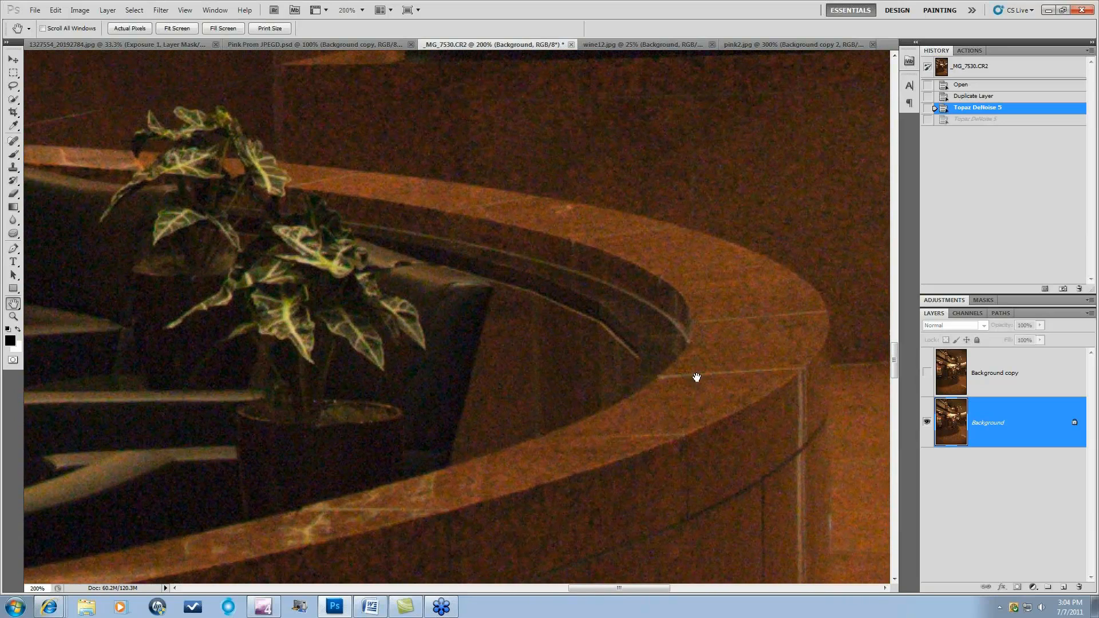
pyautogui.moveTo(697, 376); pyautogui.dragTo(682, 449)
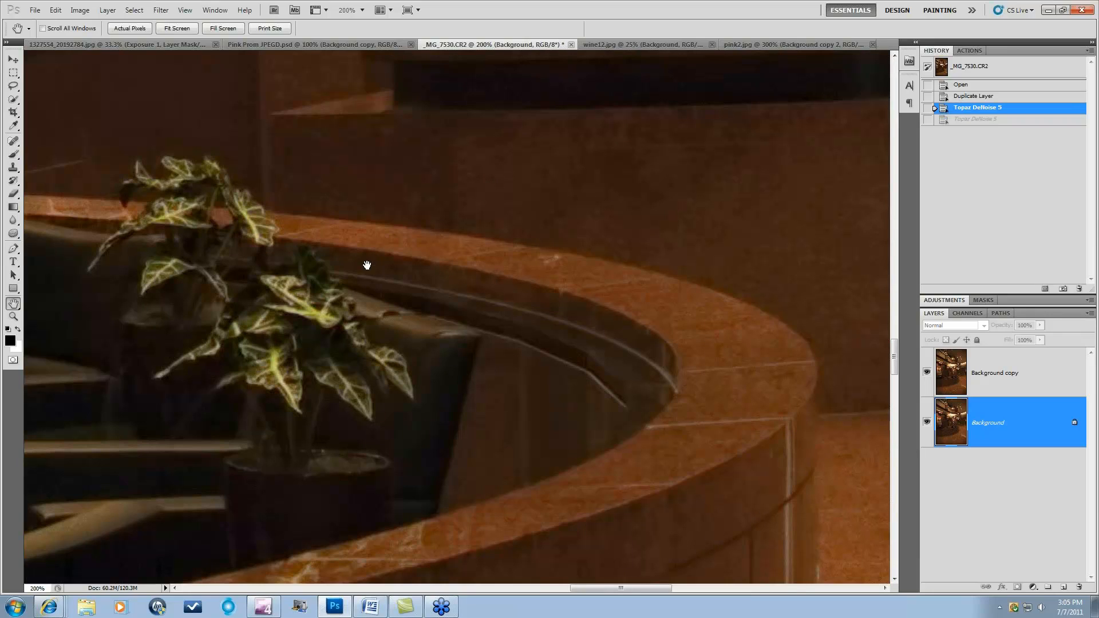
# Compare the denoised Background copy with the original Background around the counter, leaving the copy visible for a 16.7% overview.
pyautogui.click(928, 378)
pyautogui.hotkey('ctrl', '-')
pyautogui.hotkey('ctrl', '-')
pyautogui.hotkey('ctrl', '-')
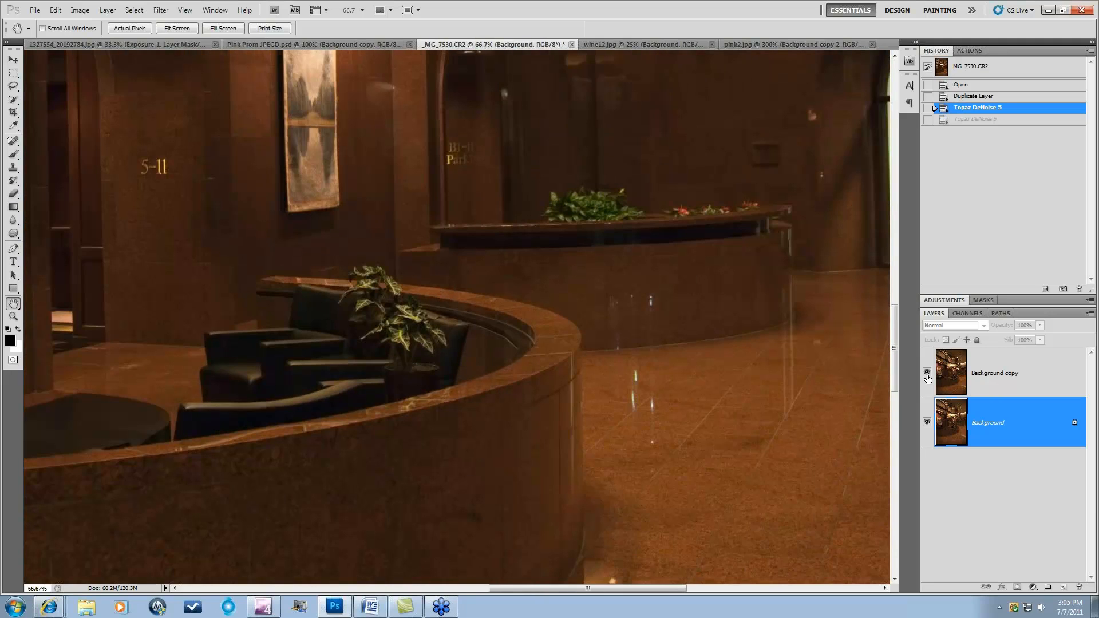
pyautogui.hotkey('ctrl', '-')
pyautogui.hotkey('ctrl', '-')
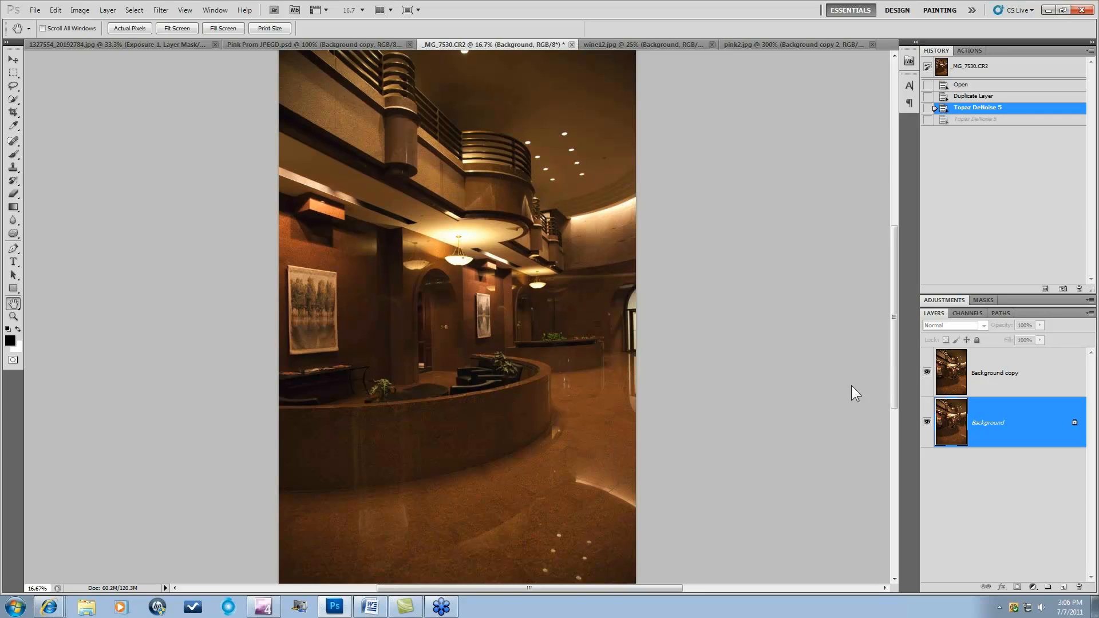
# Hide the Background copy layer of _MG_7530.CR2.
pyautogui.click(734, 42)
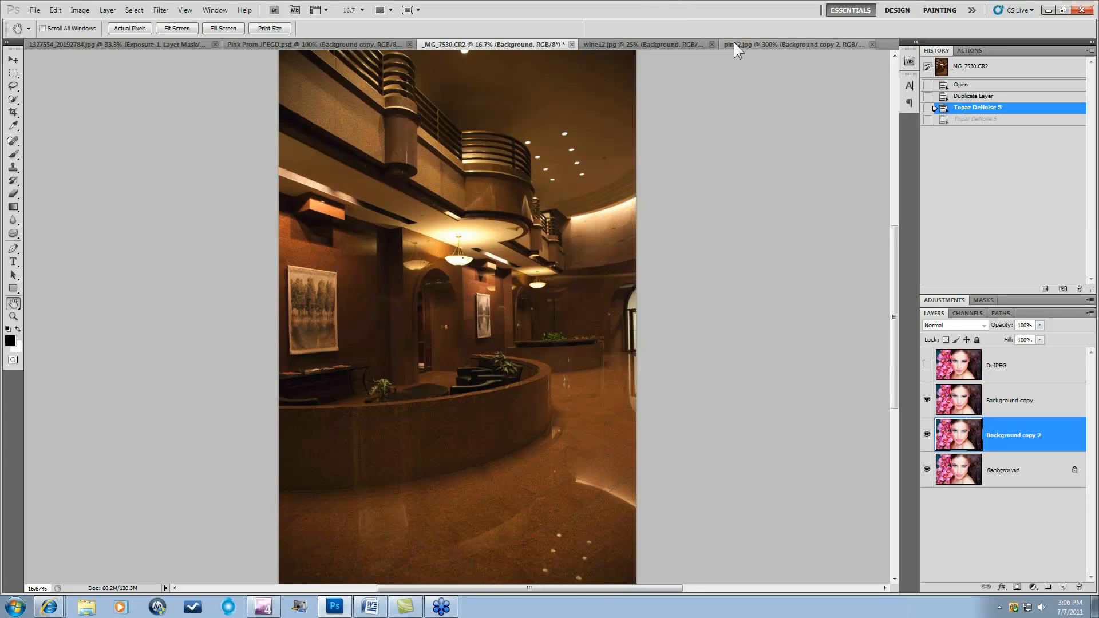
pyautogui.click(506, 43)
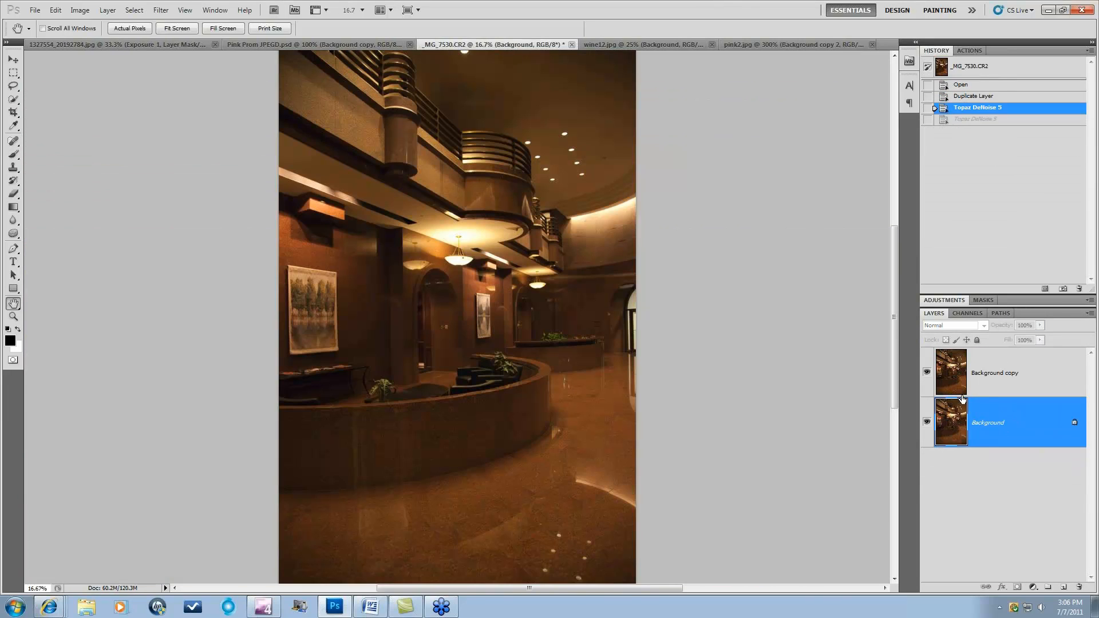
pyautogui.click(927, 373)
pyautogui.click(134, 12)
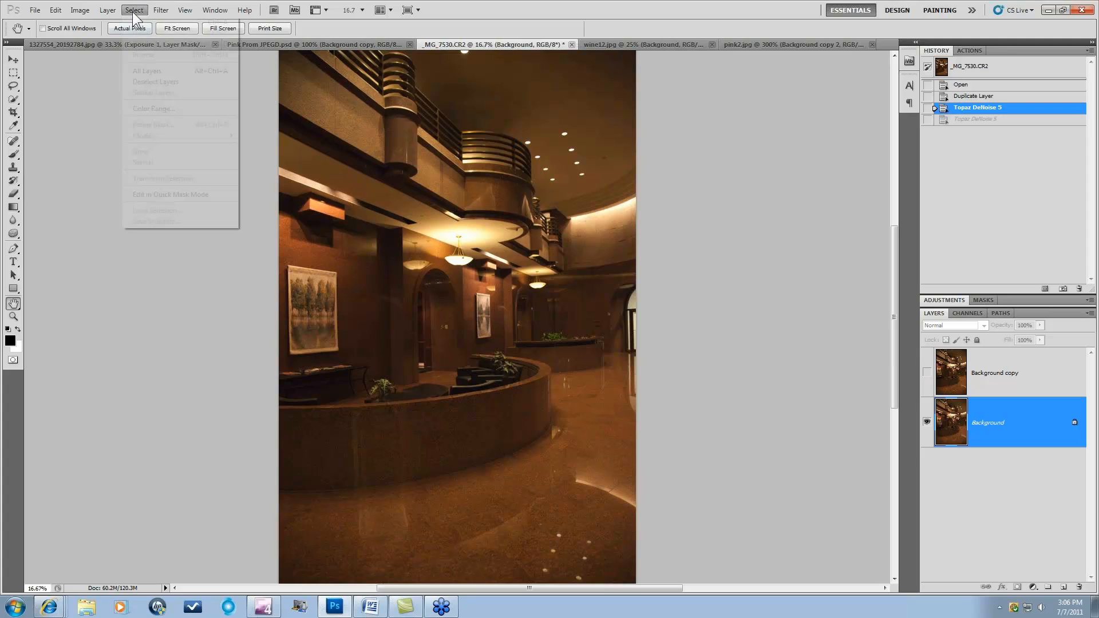
pyautogui.moveTo(161, 9)
pyautogui.moveTo(188, 276)
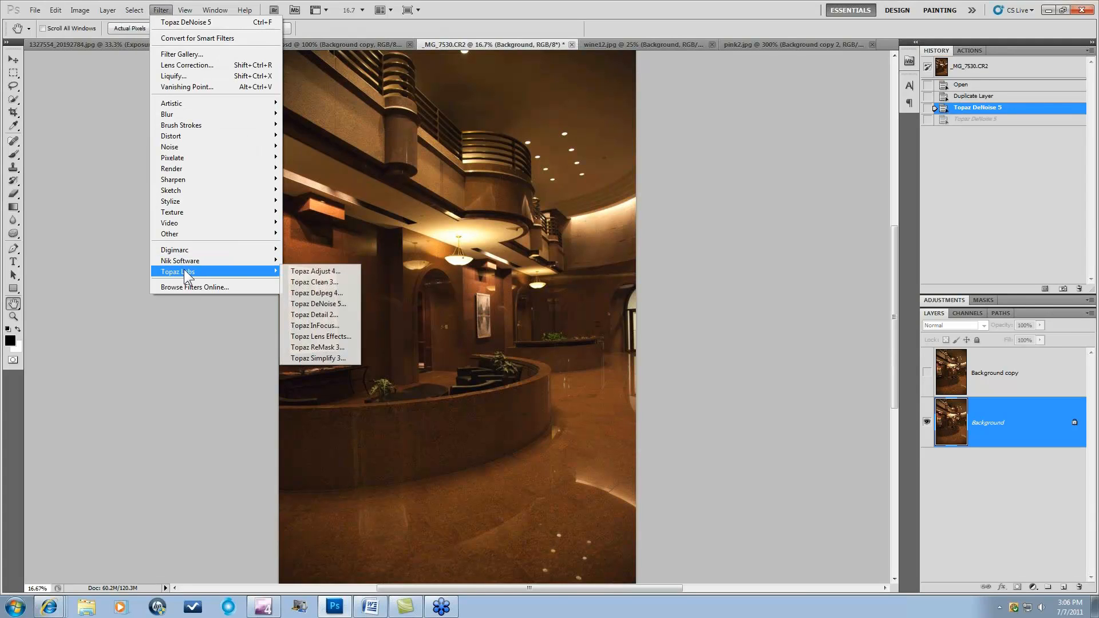
pyautogui.click(304, 304)
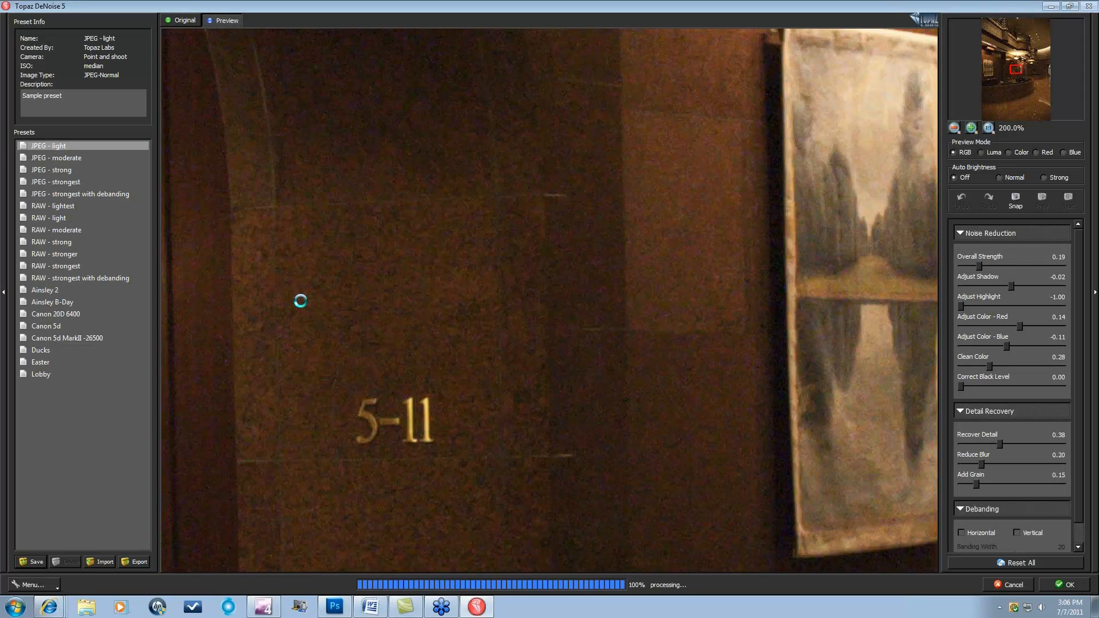
pyautogui.click(1011, 583)
# Run Topaz DeJPEG 4 on the Background layer, preview the curved counter and plants, and reset all filter settings.
pyautogui.click(170, 10)
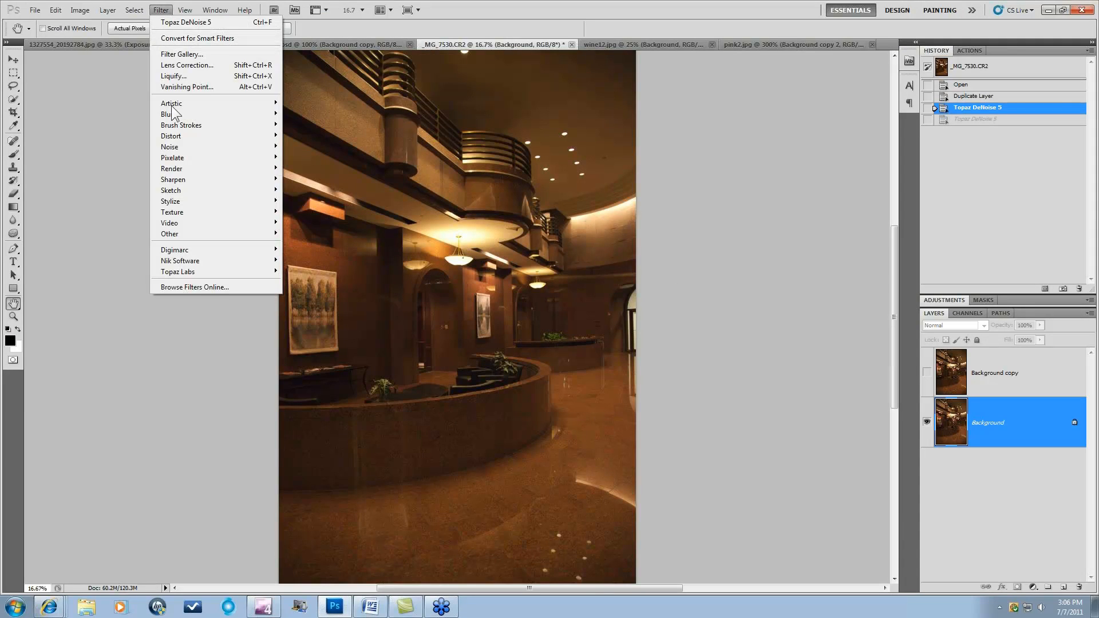
pyautogui.moveTo(184, 272)
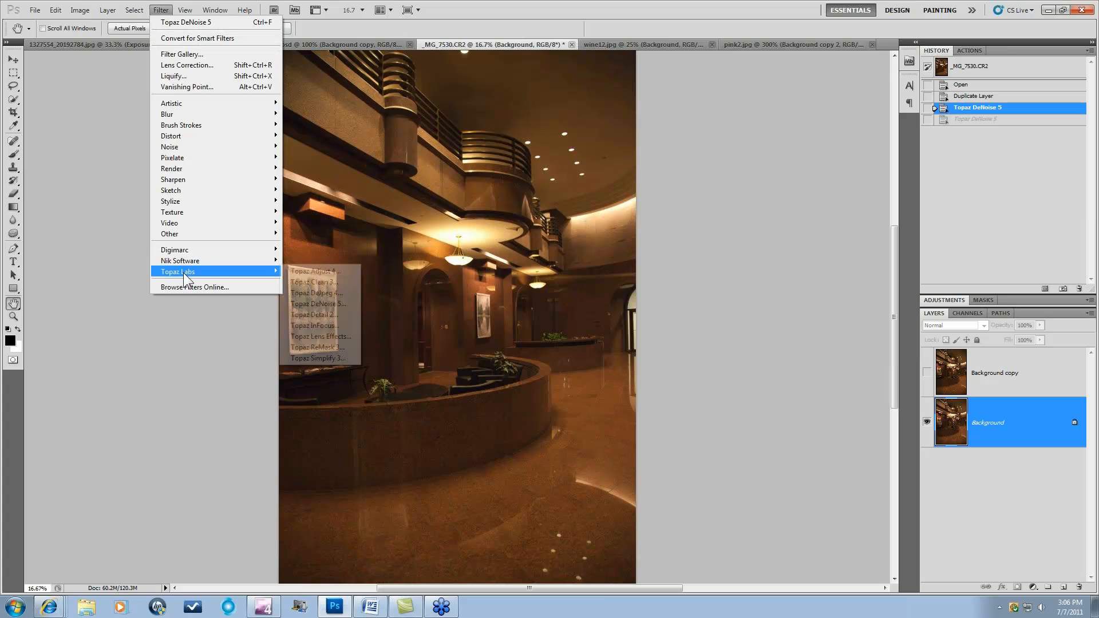
pyautogui.click(307, 292)
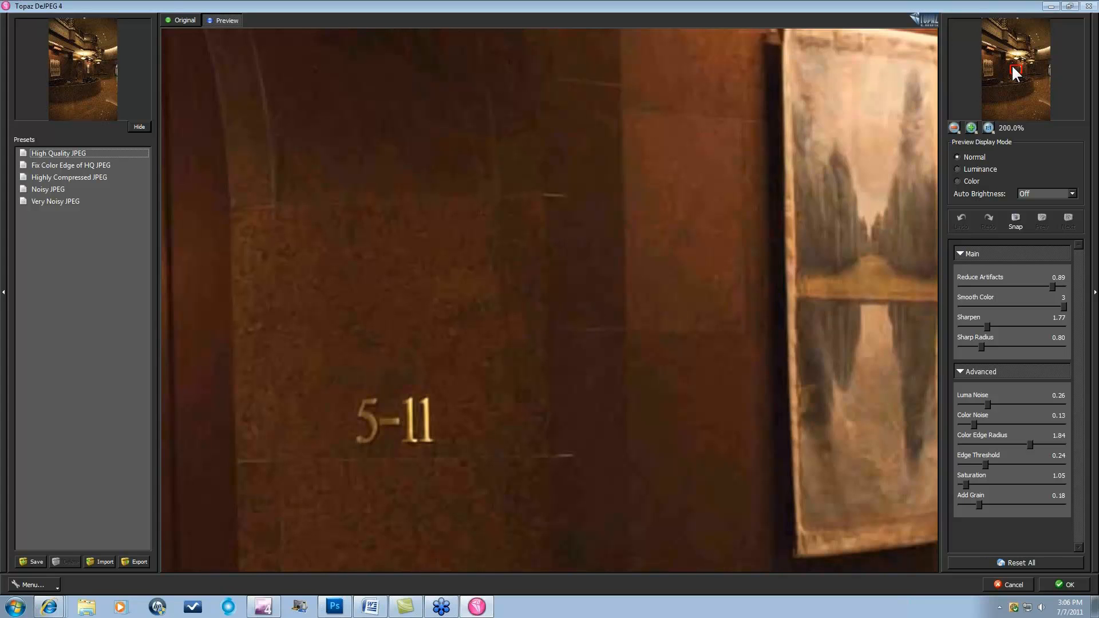
pyautogui.moveTo(1015, 70)
pyautogui.mouseDown()
pyautogui.moveTo(1009, 79)
pyautogui.moveTo(1024, 76)
pyautogui.mouseUp()
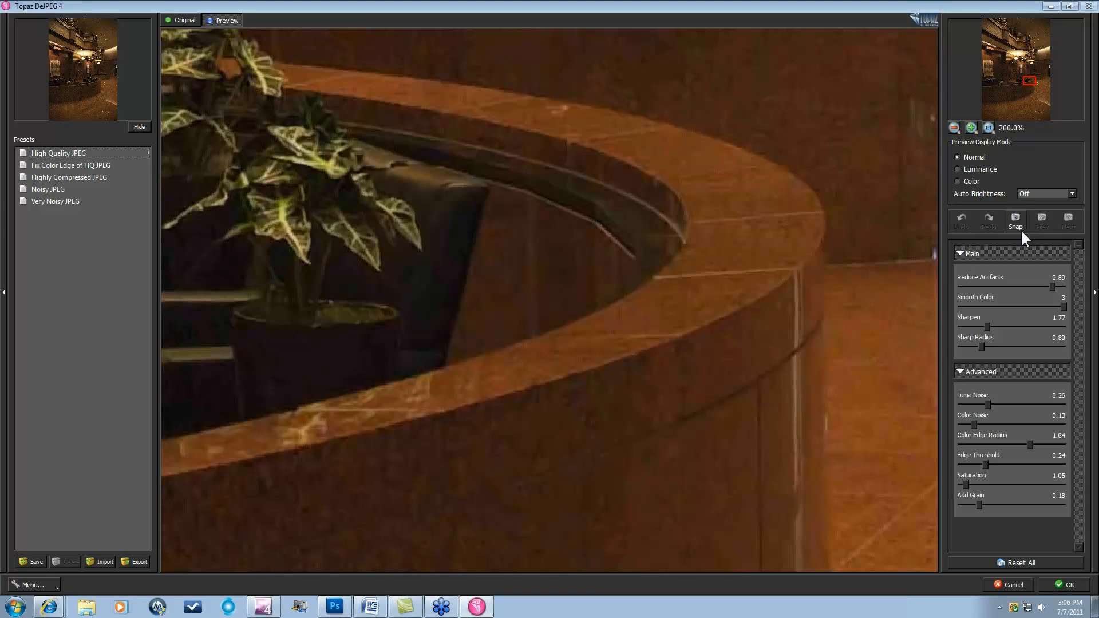
pyautogui.click(1031, 562)
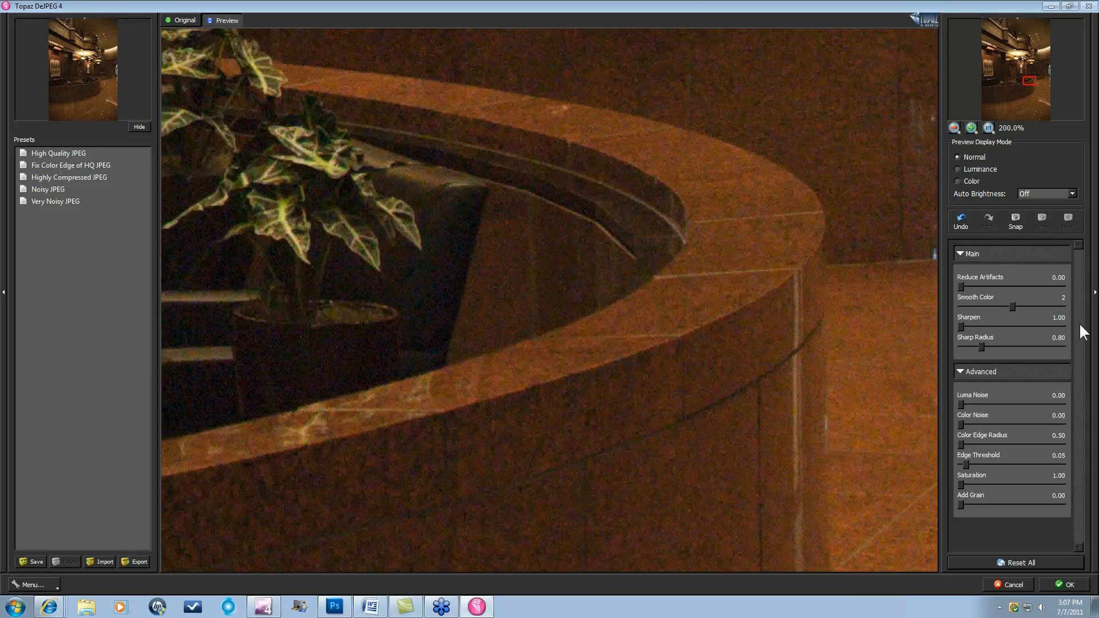
# Preview the luminance only and set Luma Noise to 1.00 in the advanced settings.
pyautogui.click(964, 256)
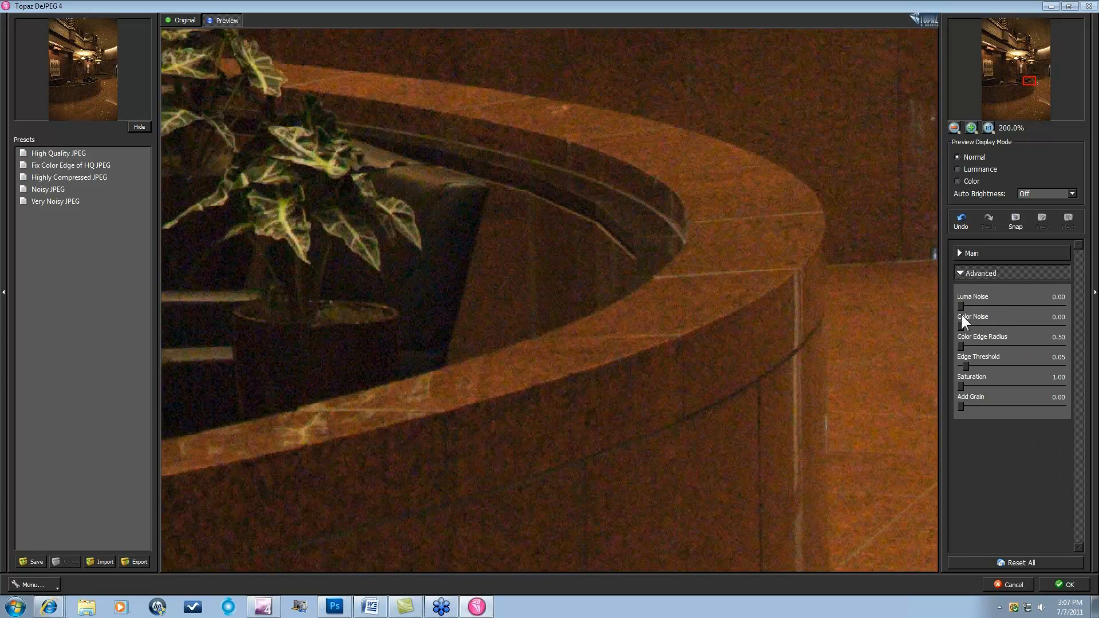
pyautogui.click(959, 168)
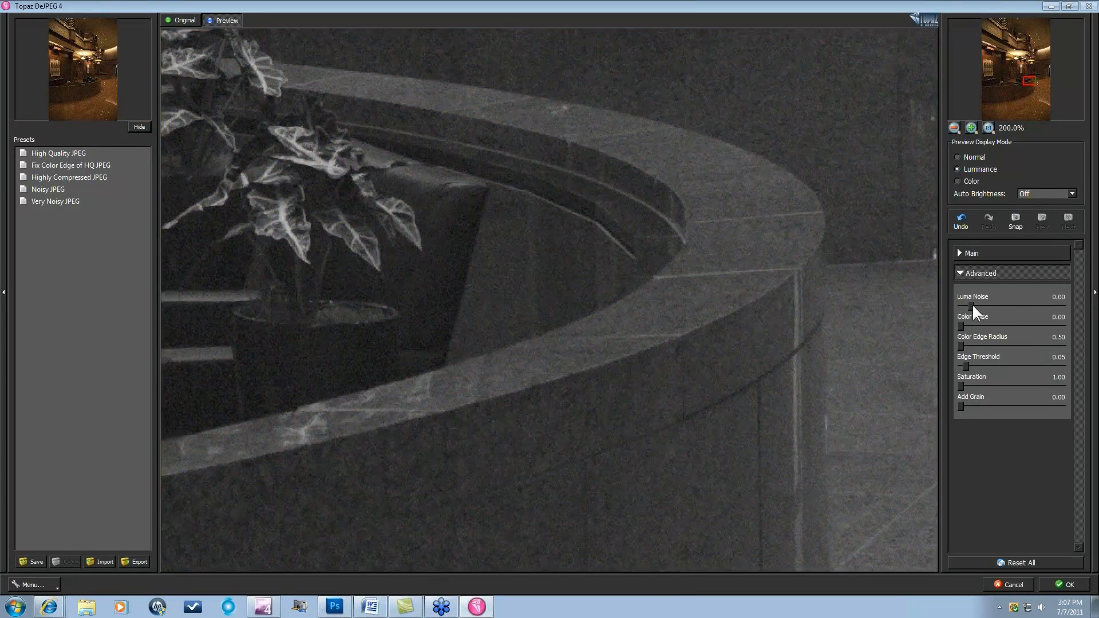
pyautogui.moveTo(988, 301); pyautogui.dragTo(1014, 304)
pyautogui.moveTo(998, 303); pyautogui.dragTo(1019, 307)
pyautogui.moveTo(1029, 305); pyautogui.dragTo(1053, 307)
# Preview the color information only and set Color Noise to 1.00.
pyautogui.click(954, 181)
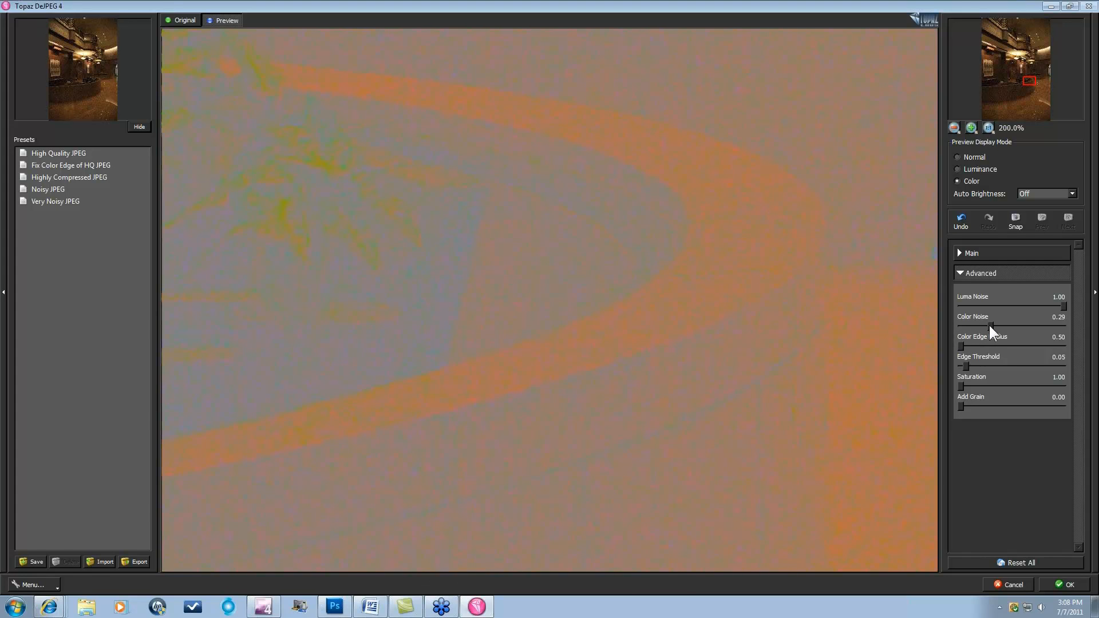
pyautogui.moveTo(1029, 325); pyautogui.dragTo(1034, 325)
pyautogui.moveTo(1056, 325); pyautogui.dragTo(1086, 329)
# Return to the normal preview display and raise Sharpen to 2.07 in the main settings.
pyautogui.click(957, 250)
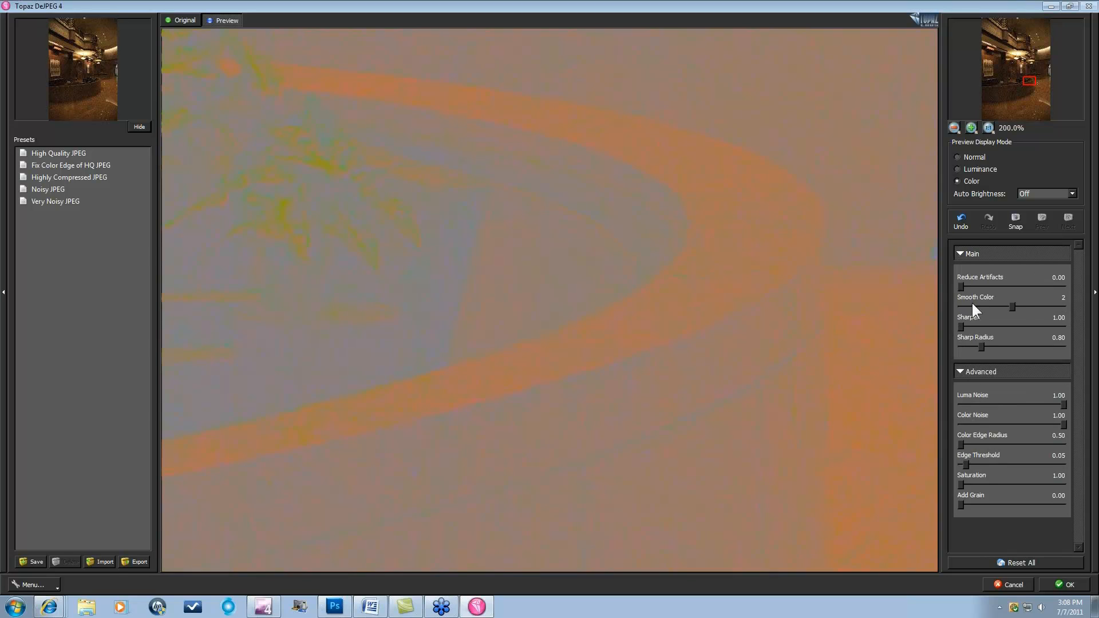
pyautogui.click(957, 155)
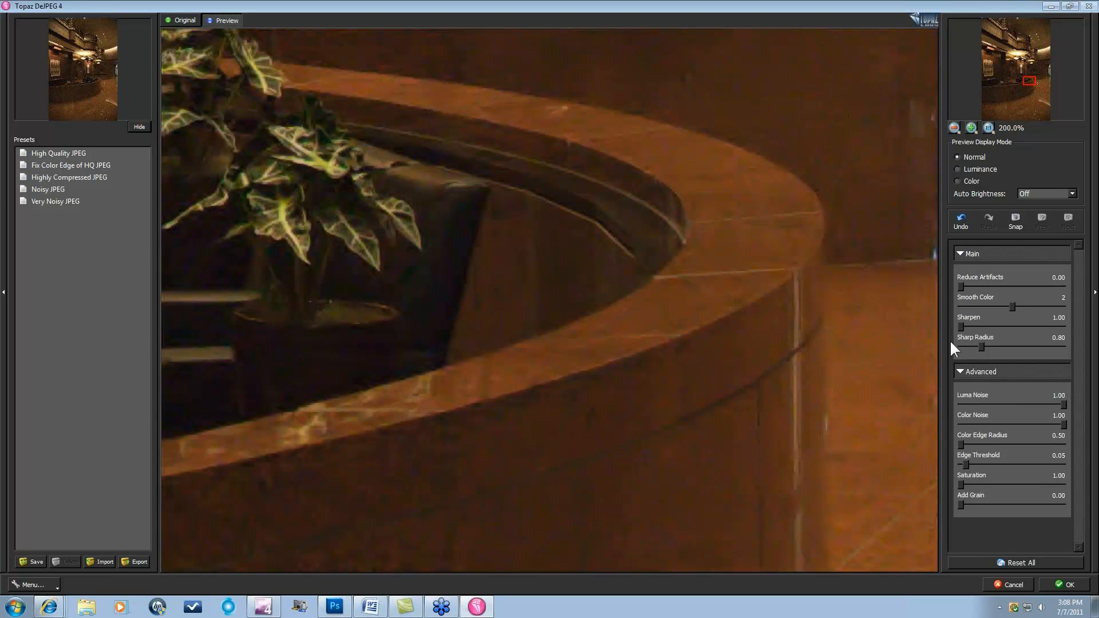
pyautogui.moveTo(960, 325); pyautogui.dragTo(995, 326)
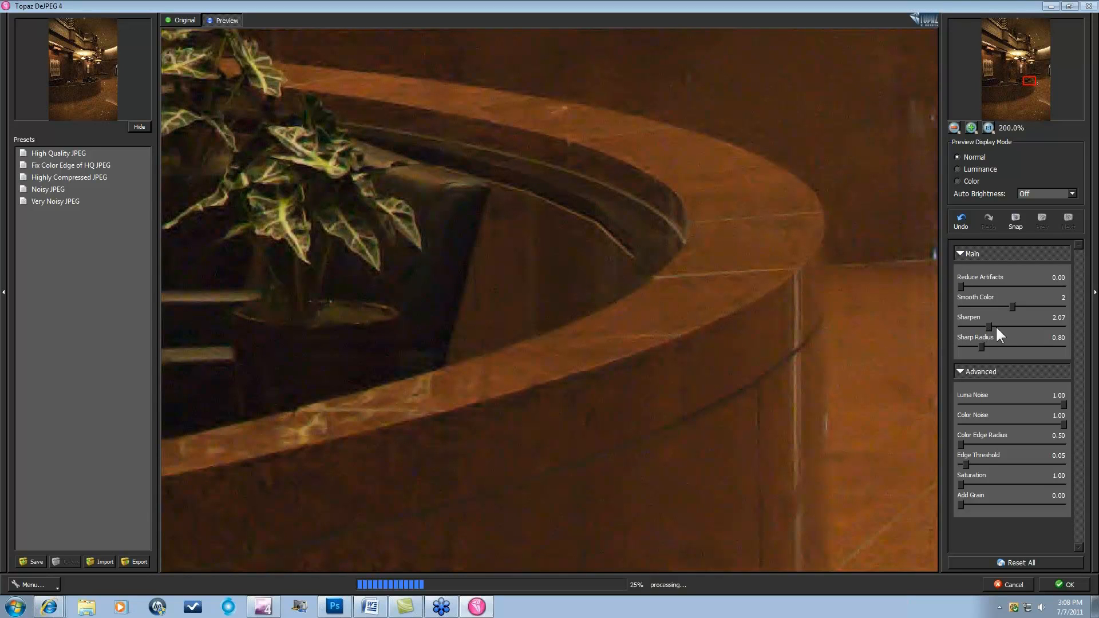
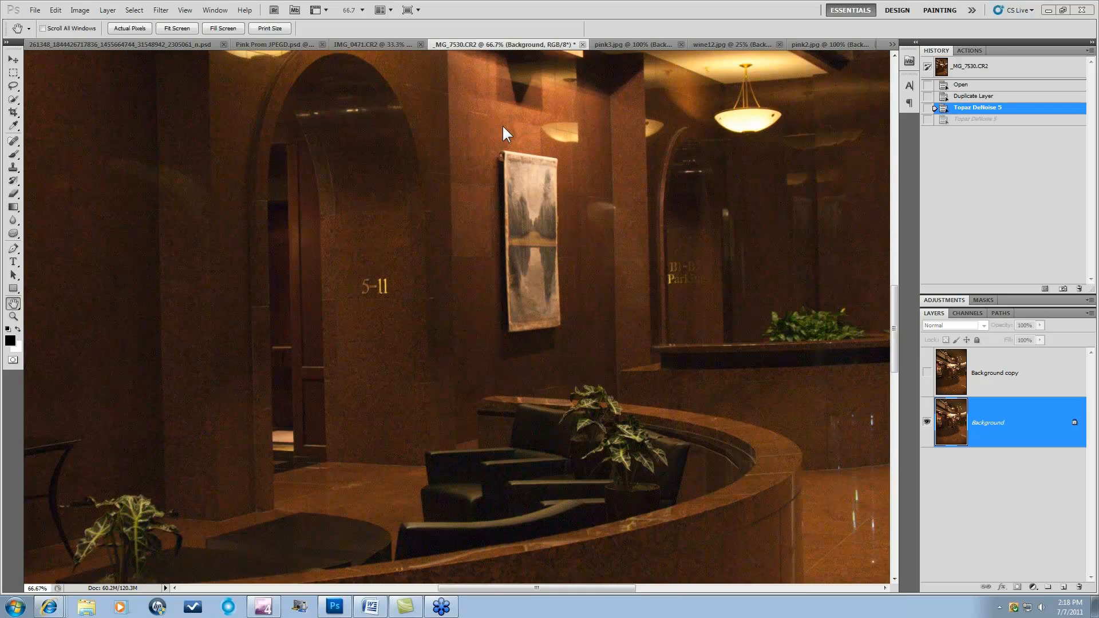
# Switch to the pink3.jpg document and delete its Background copy 2 layer.
pyautogui.click(610, 41)
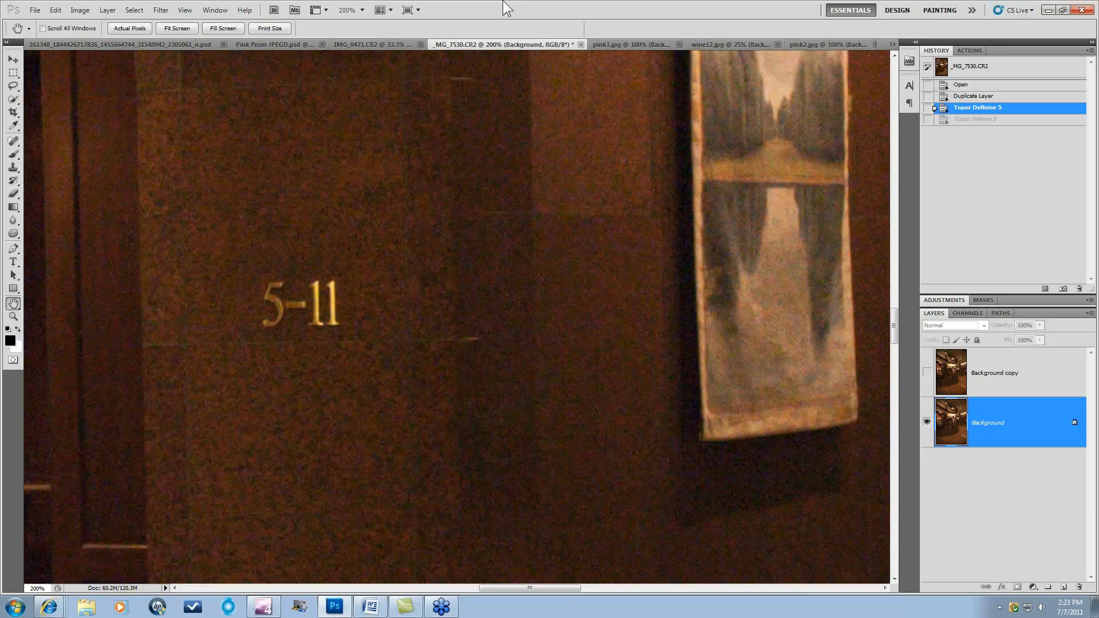
pyautogui.hotkey('ctrl', '-')
pyautogui.hotkey('ctrl', '-')
pyautogui.hotkey('ctrl', '-')
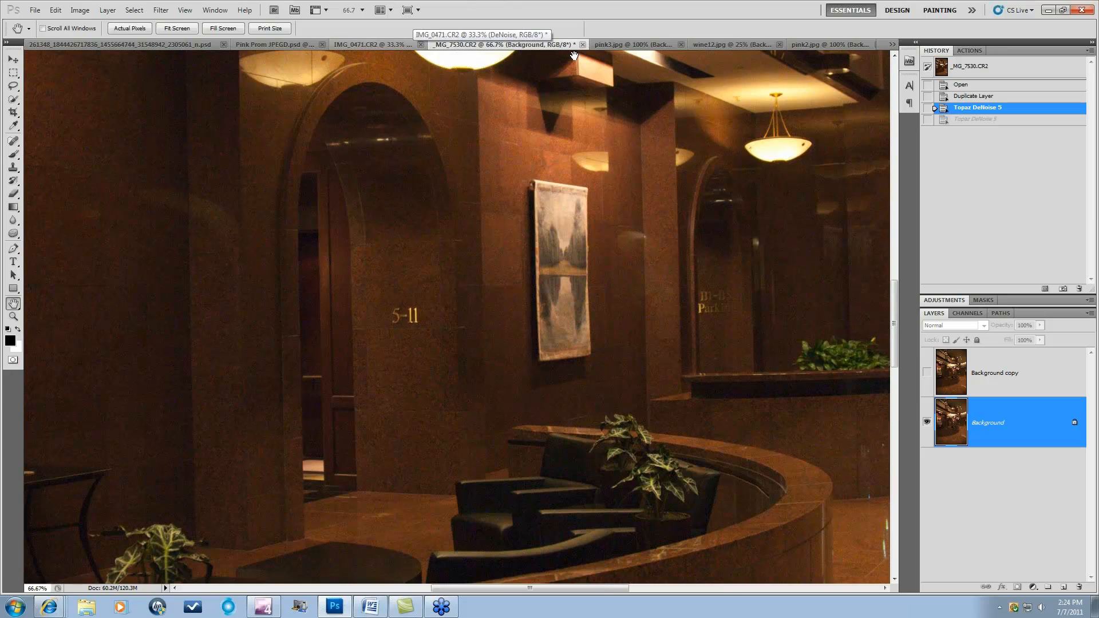
pyautogui.click(634, 45)
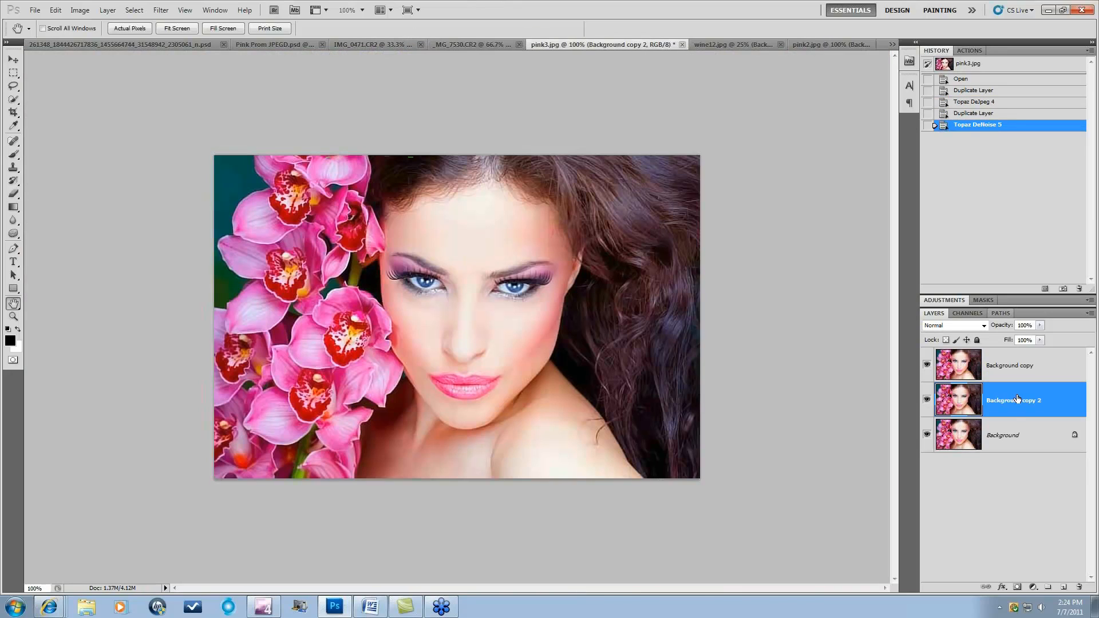
pyautogui.click(927, 399)
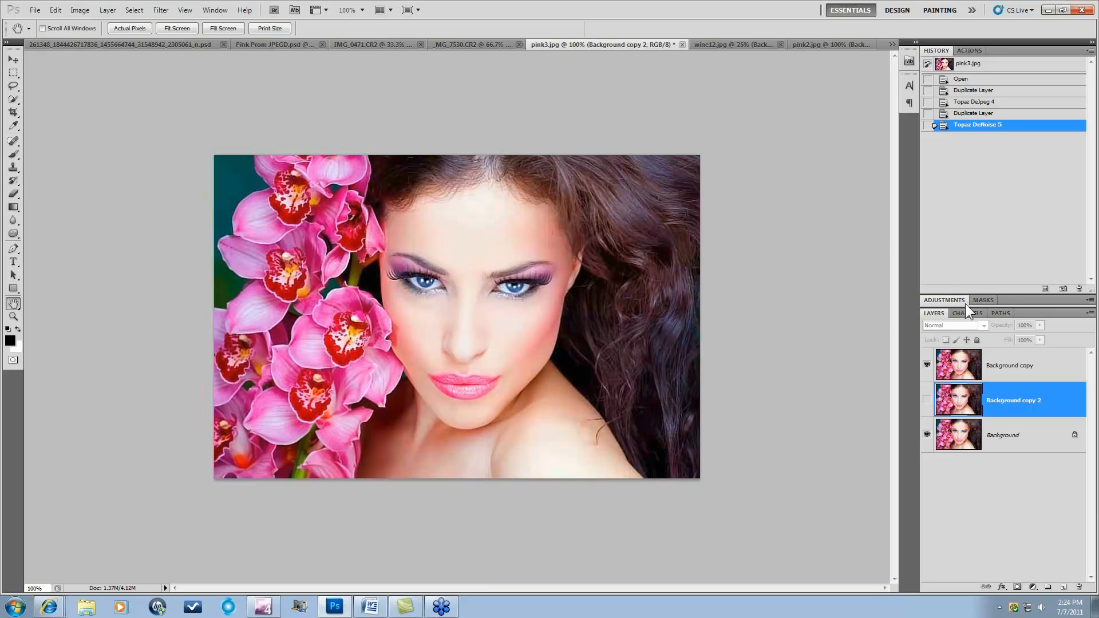
pyautogui.click(1018, 368)
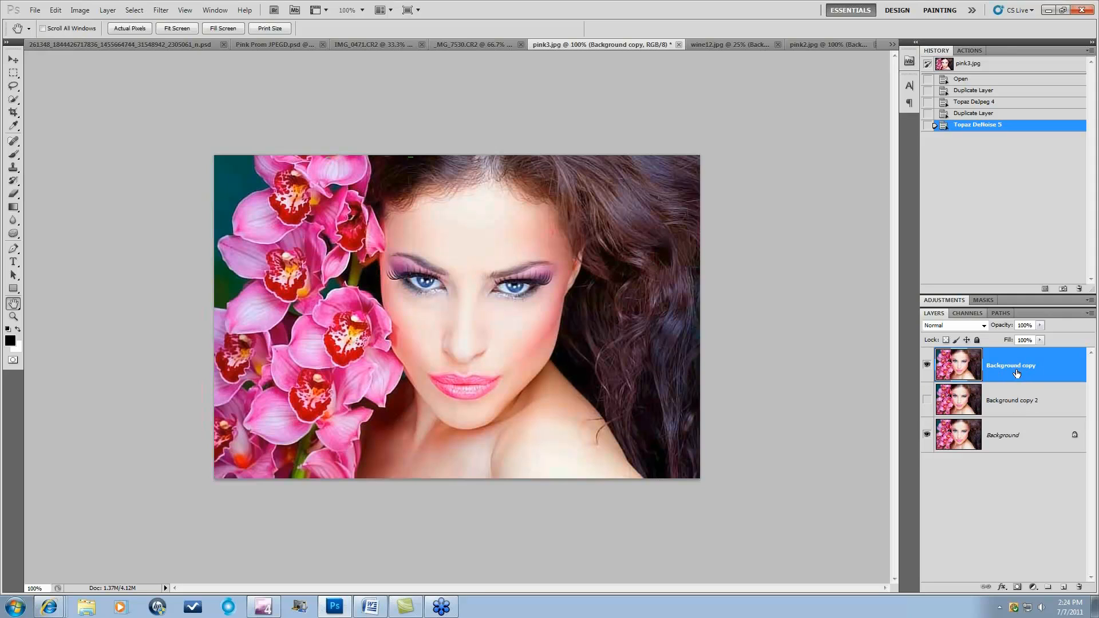
pyautogui.moveTo(1033, 403); pyautogui.dragTo(1079, 587)
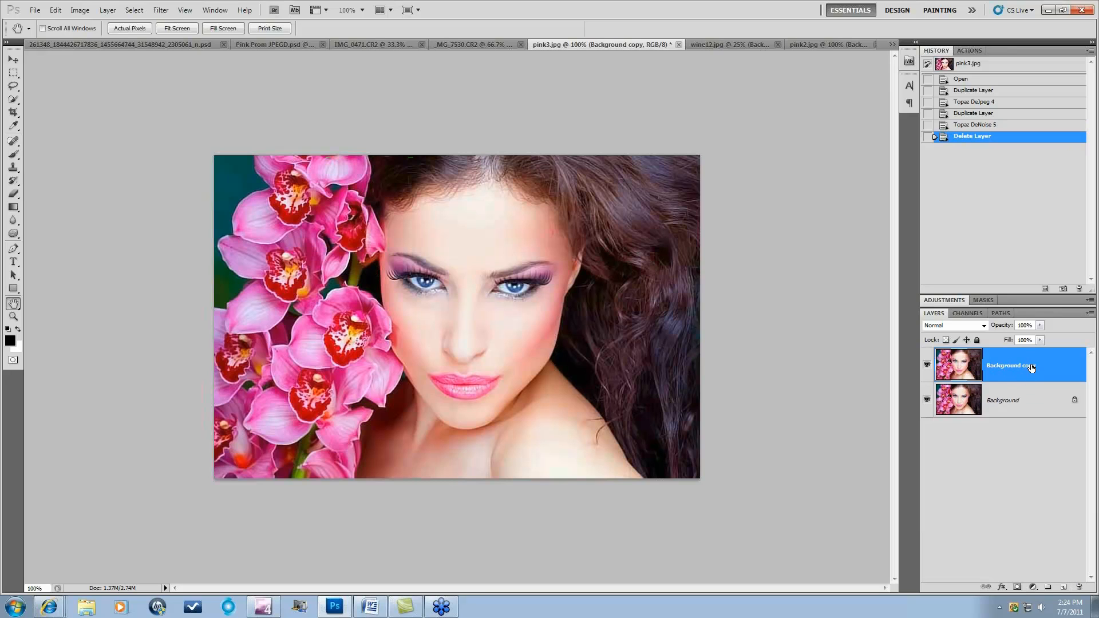
# Compare the Background copy layer with the original Background on the hair at 200% and 300%.
pyautogui.hotkey('ctrl', '+')
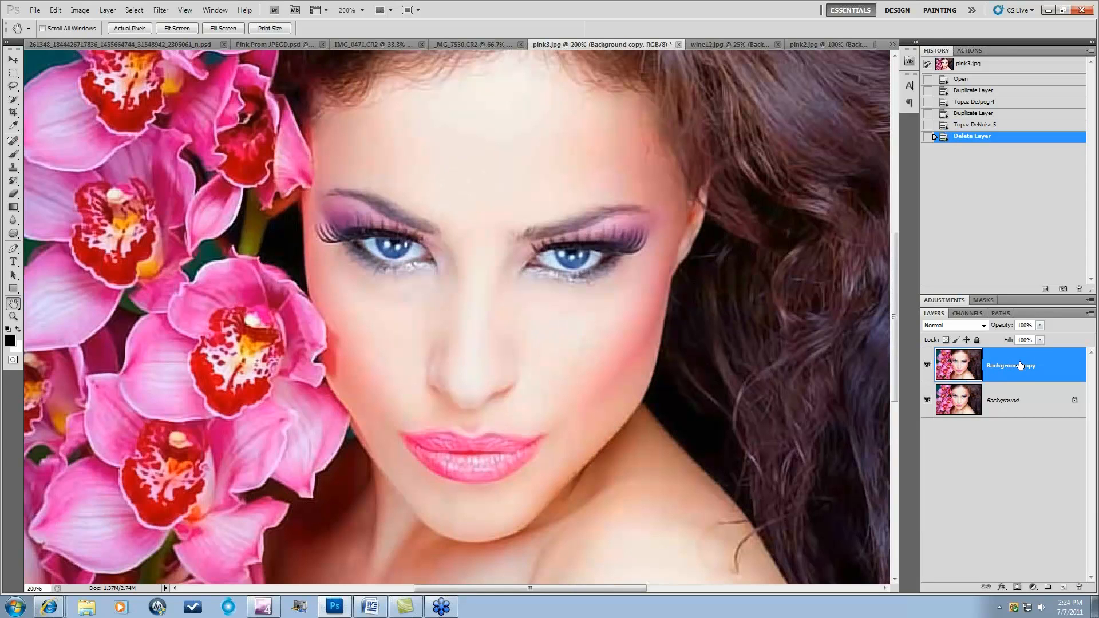
pyautogui.moveTo(755, 98); pyautogui.dragTo(584, 229)
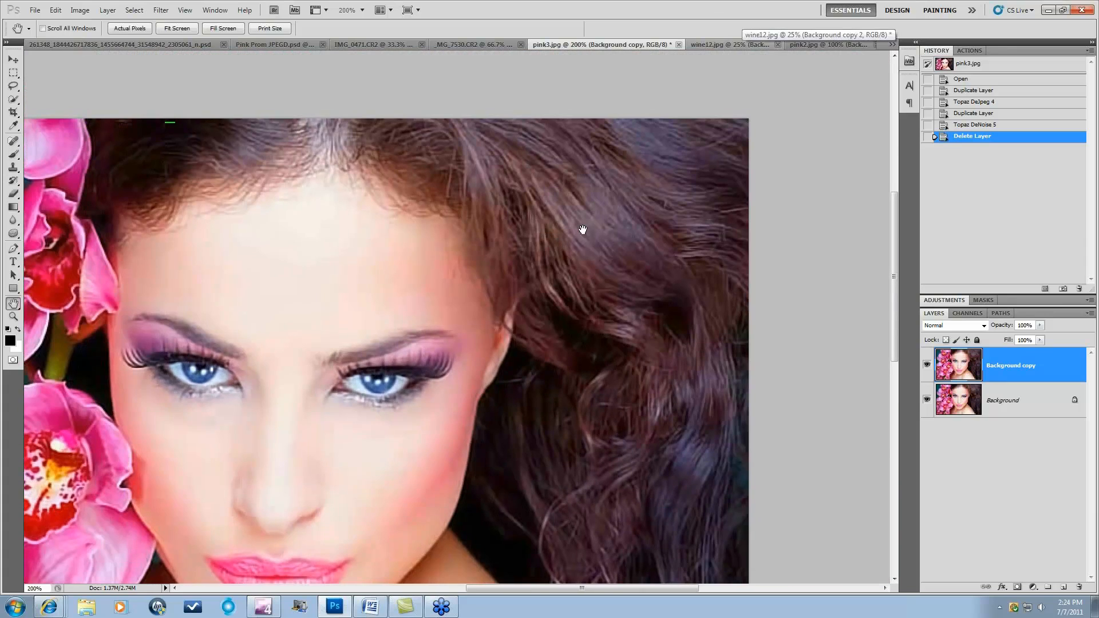
pyautogui.click(927, 366)
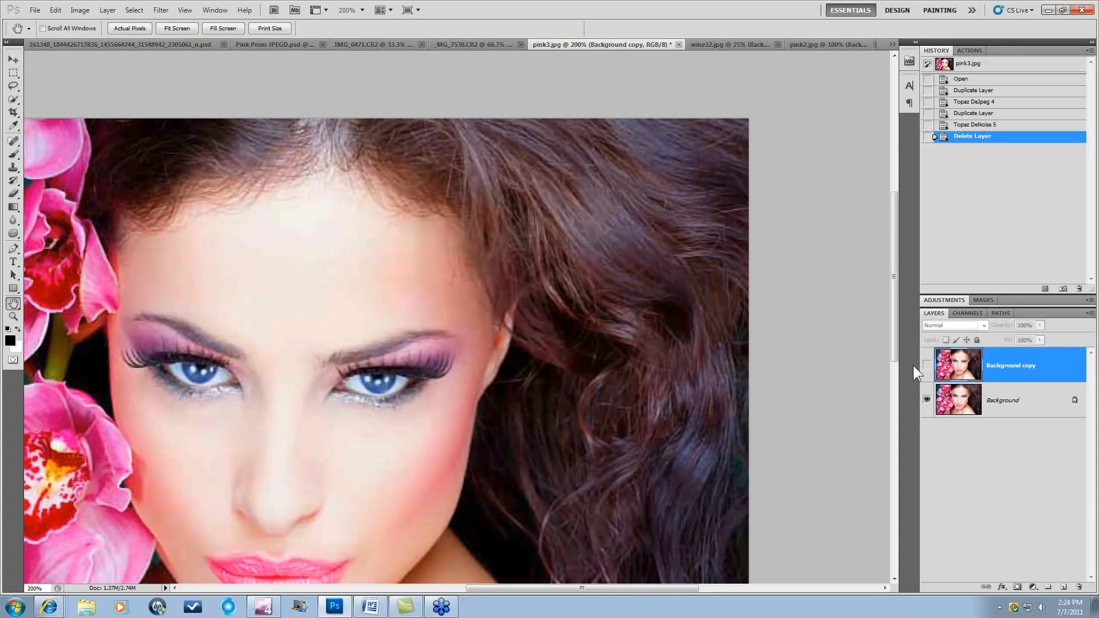
pyautogui.hotkey('ctrl', '+')
pyautogui.moveTo(816, 116); pyautogui.dragTo(674, 275)
pyautogui.click(928, 365)
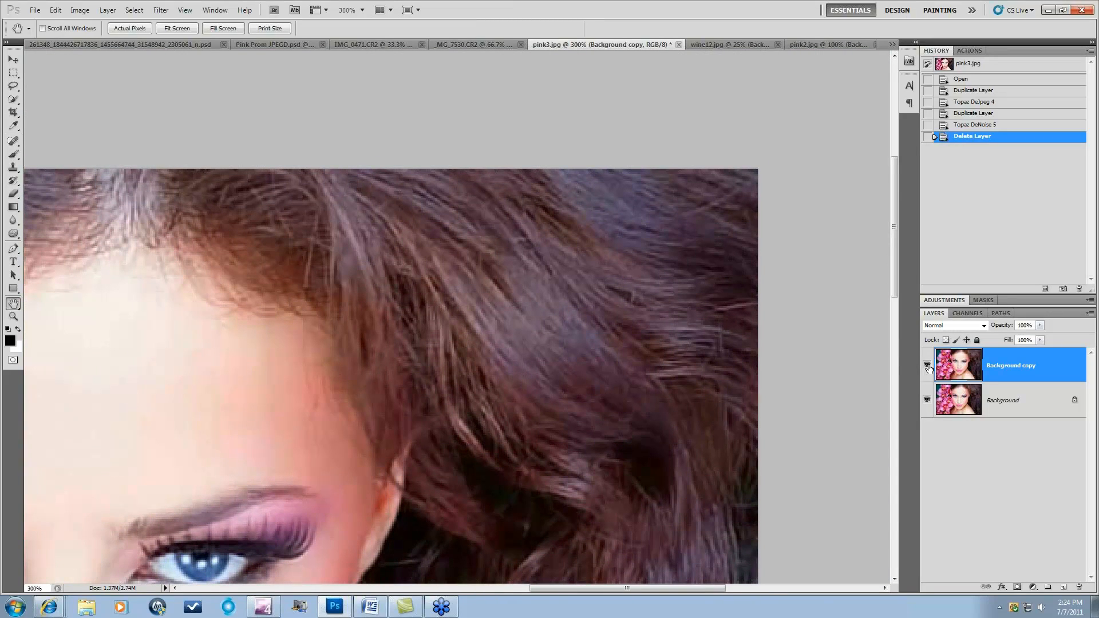
# Compare the Background copy layer with the original Background on the hair up to 400% magnification.
pyautogui.click(928, 366)
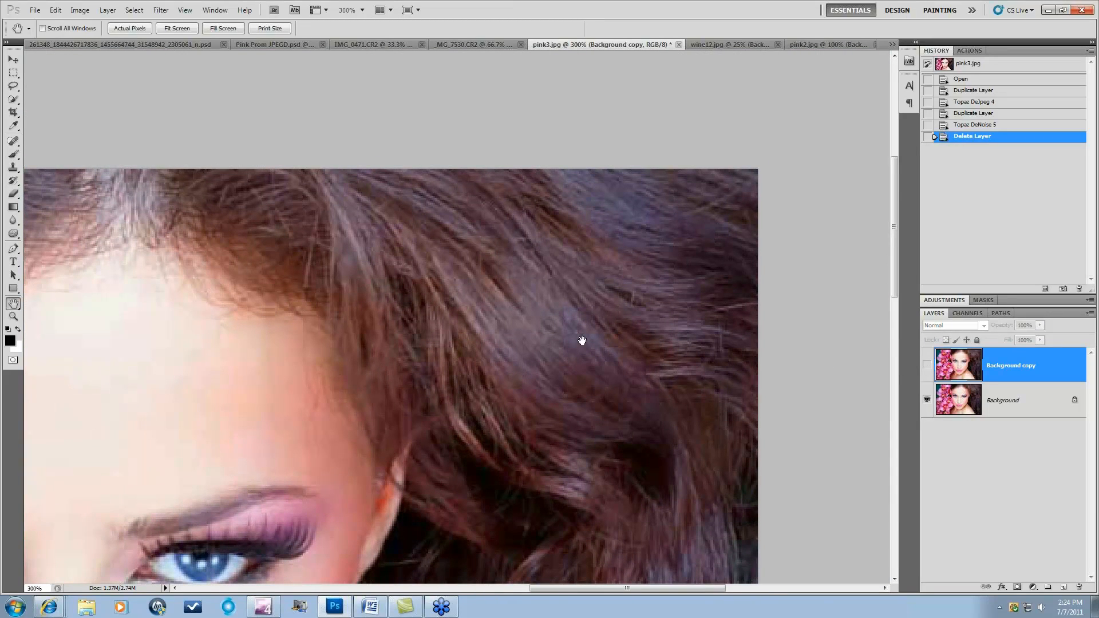
pyautogui.moveTo(507, 356); pyautogui.dragTo(569, 310)
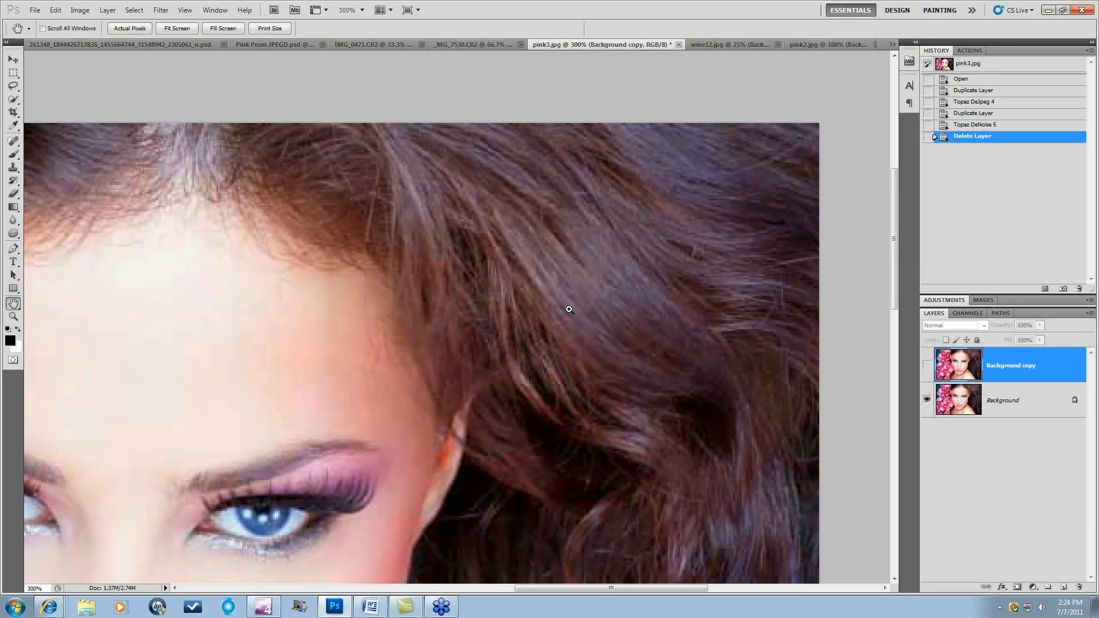
pyautogui.hotkey('ctrl', '+')
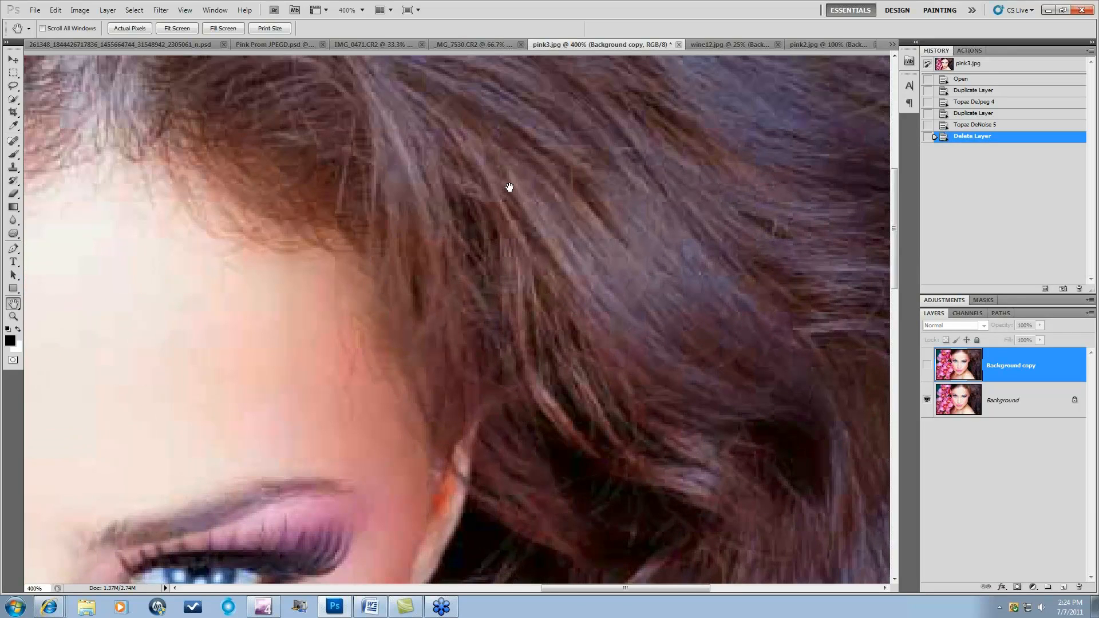
pyautogui.click(927, 366)
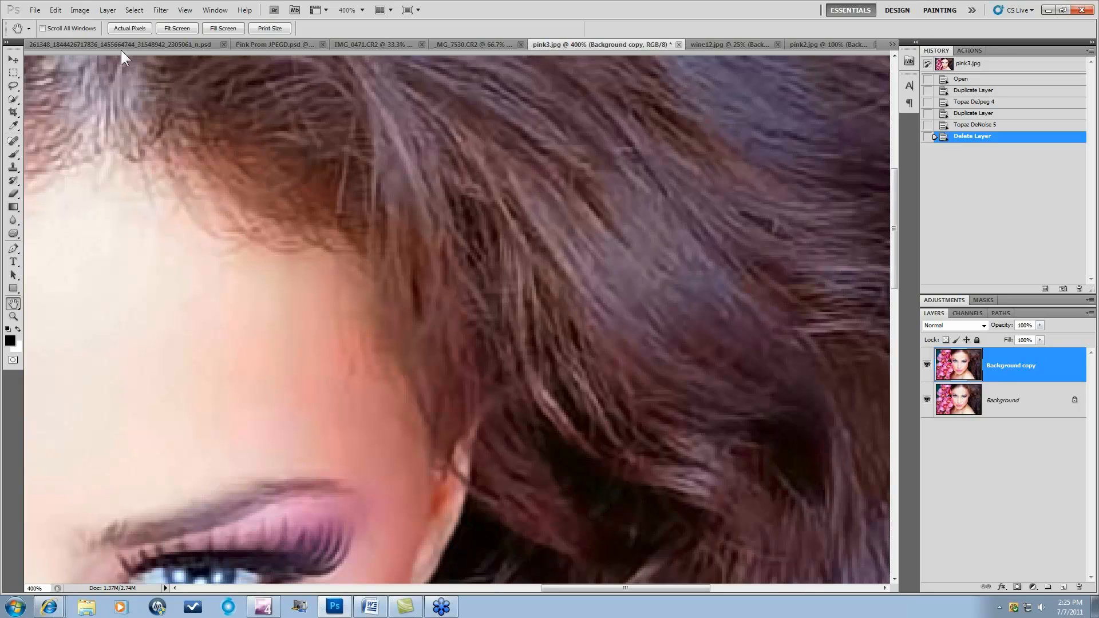
# Add a Reveal All layer mask to the Background copy layer.
pyautogui.click(106, 10)
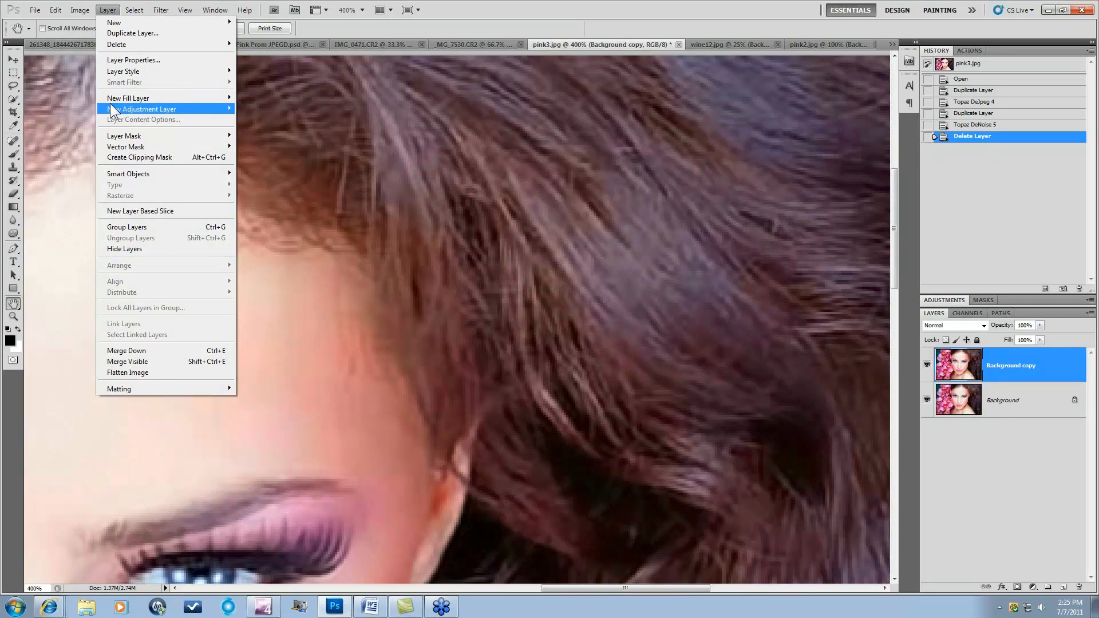
pyautogui.moveTo(188, 135)
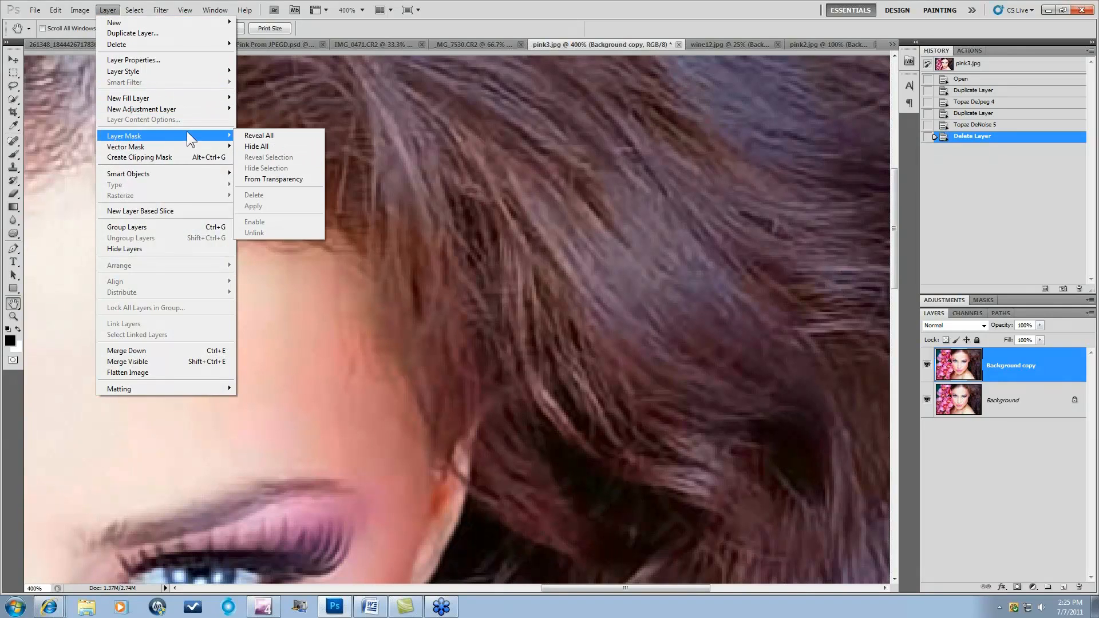
pyautogui.click(261, 136)
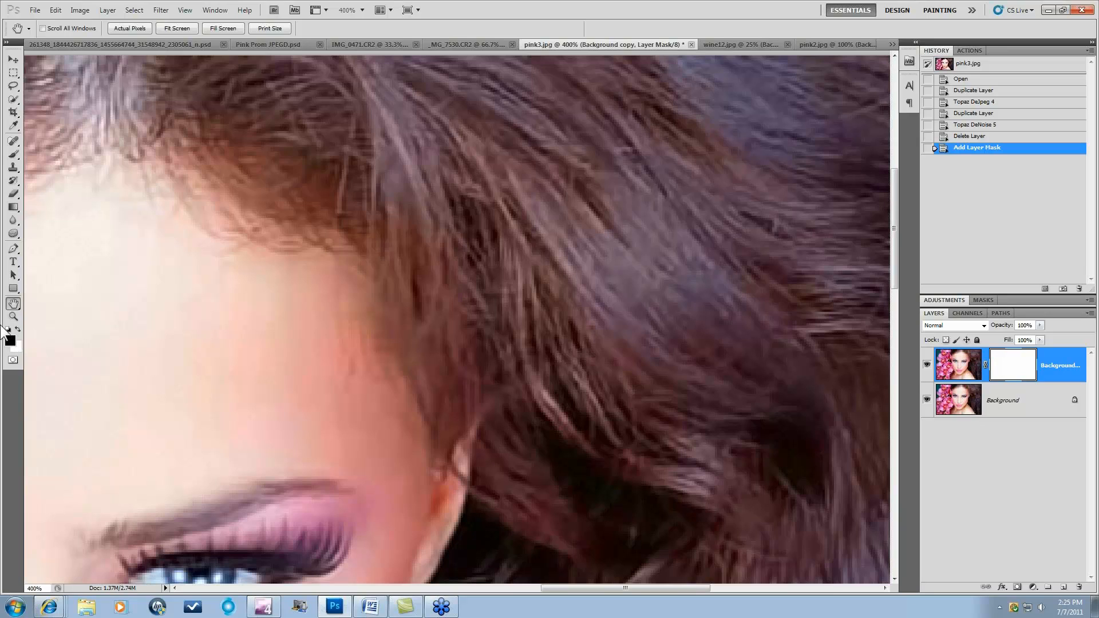
# Set up the Brush tool with a size of 90 and 100% opacity for painting on the layer mask.
pyautogui.click(14, 157)
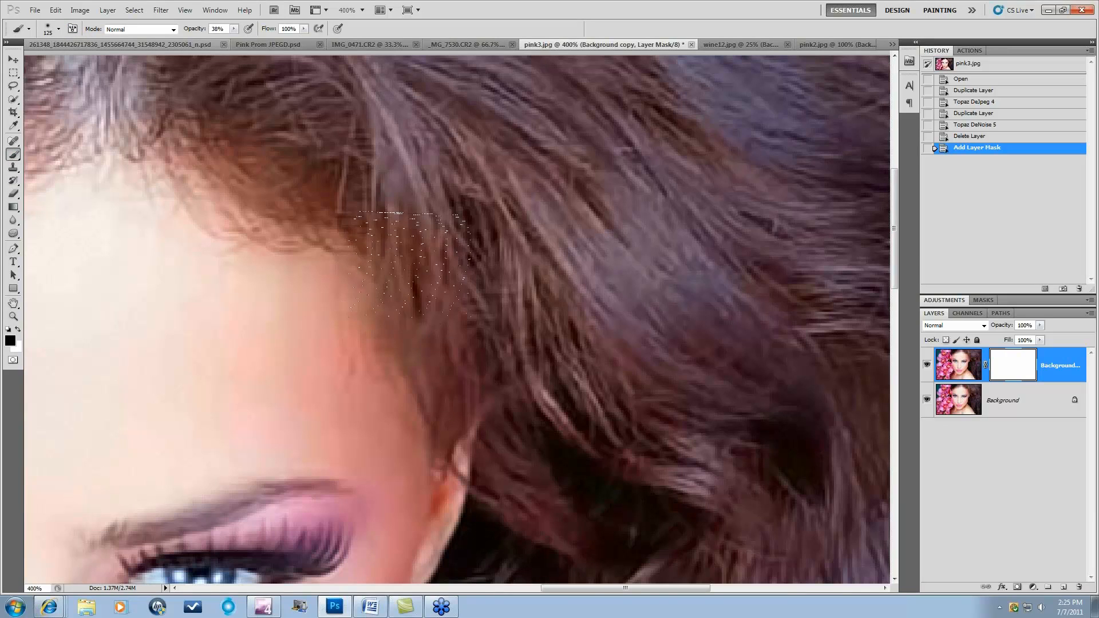
pyautogui.press('[')
pyautogui.press('[')
pyautogui.press('[')
pyautogui.press('[')
pyautogui.press('[')
pyautogui.press('[')
pyautogui.press('[')
pyautogui.press(']')
pyautogui.press(']')
pyautogui.press(']')
pyautogui.click(234, 29)
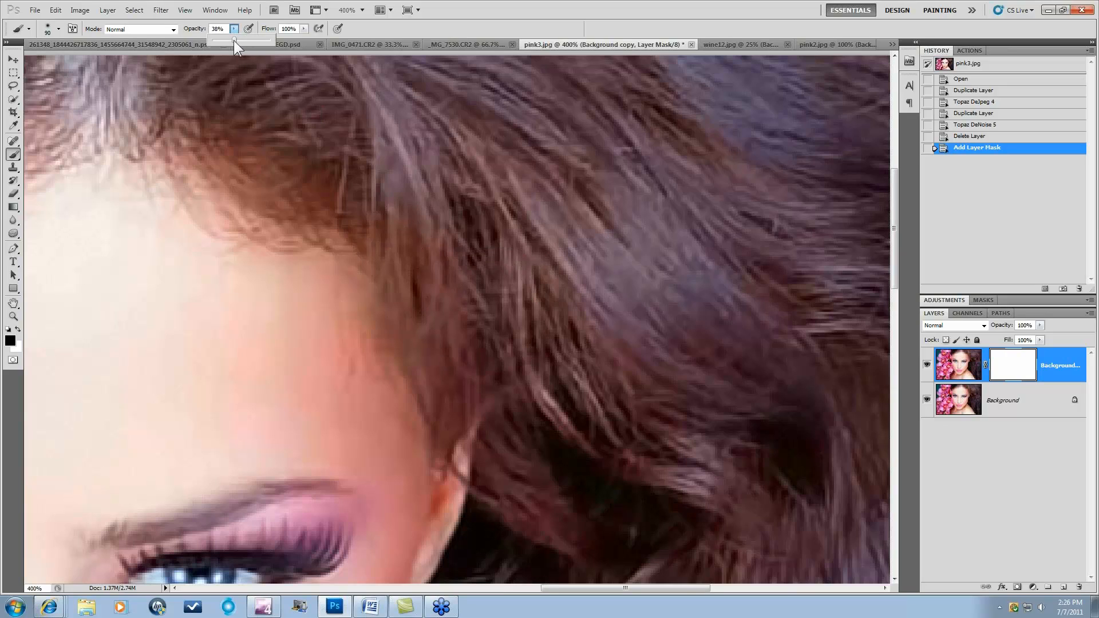
pyautogui.moveTo(274, 40); pyautogui.dragTo(286, 40)
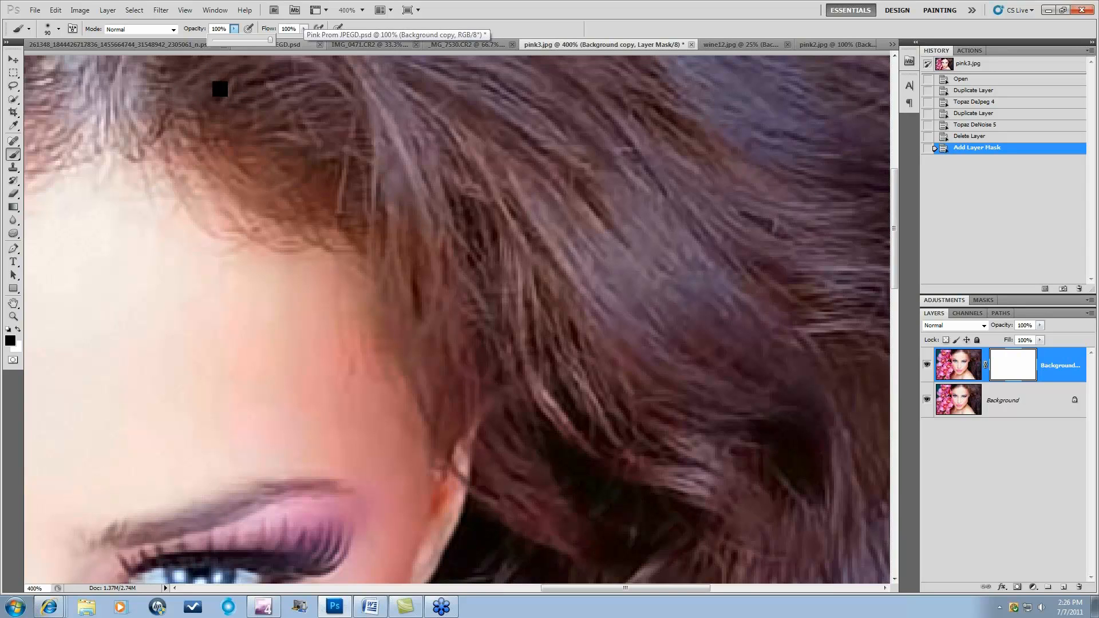
pyautogui.click(185, 80)
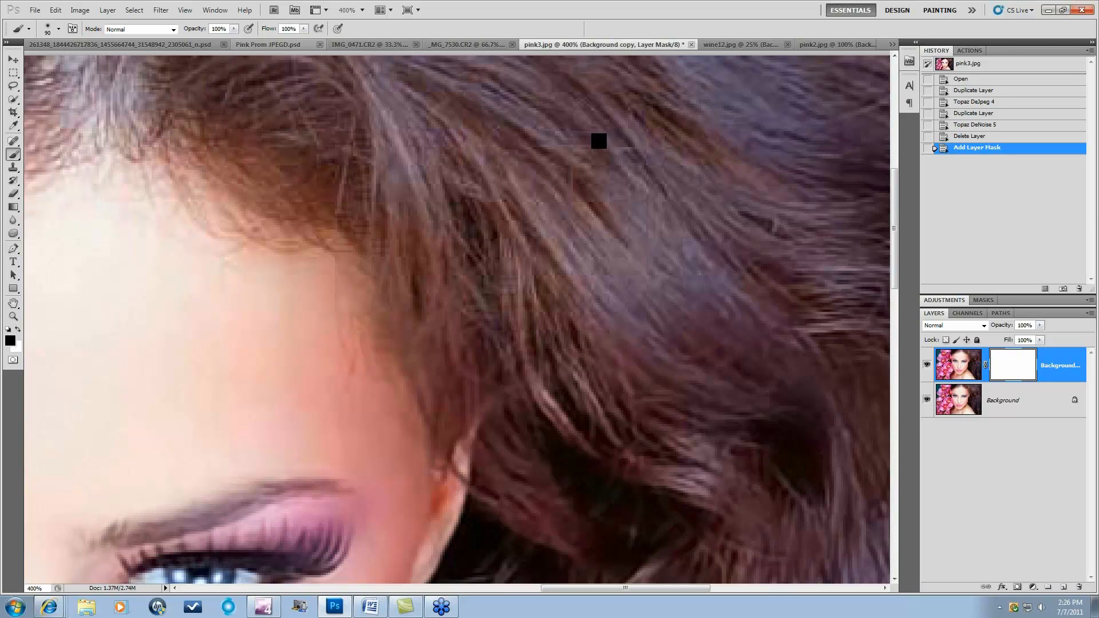
# Try painting black on the layer mask over the upper hair to bring back the original, and undo the stroke.
pyautogui.moveTo(379, 205)
pyautogui.mouseDown()
pyautogui.moveTo(515, 238)
pyautogui.moveTo(584, 223)
pyautogui.mouseUp()
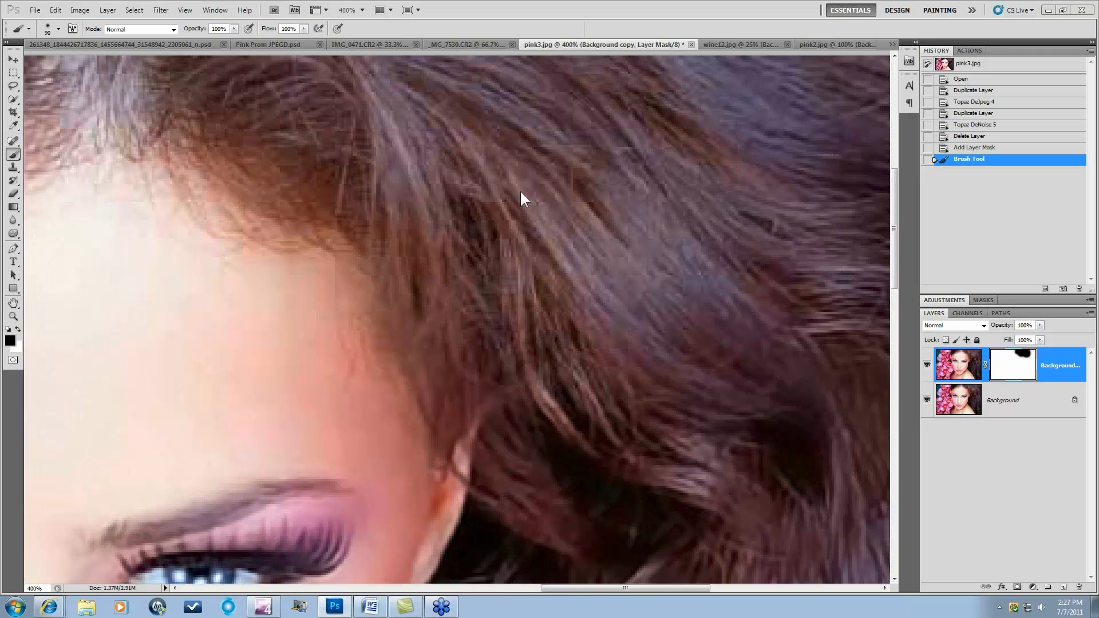
pyautogui.hotkey('ctrl', 'z')
pyautogui.hotkey('ctrl', '-')
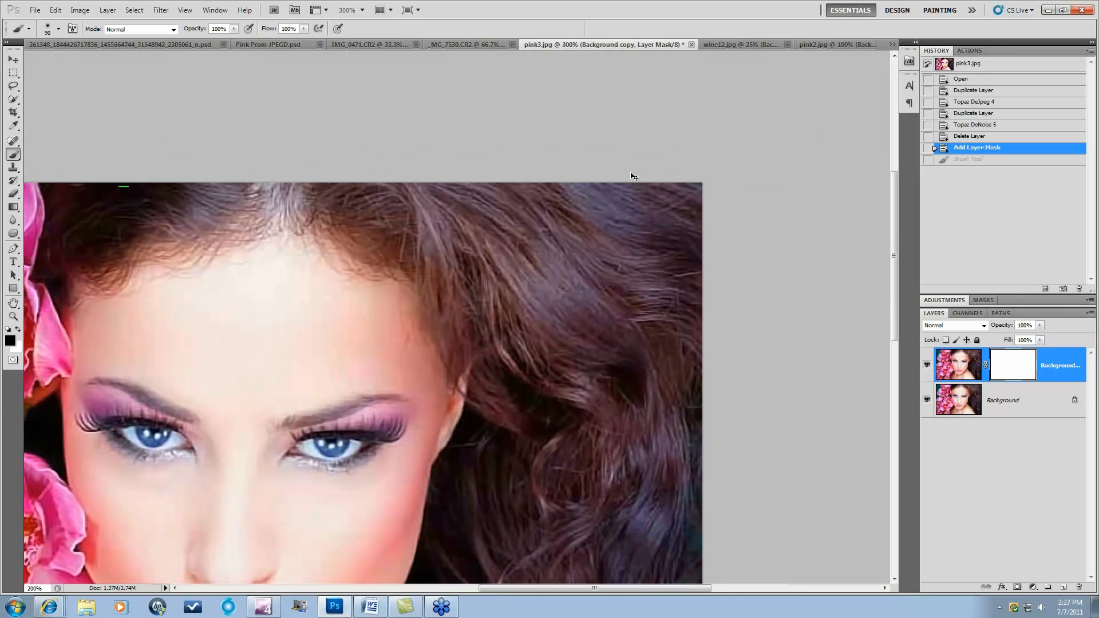
pyautogui.hotkey('ctrl', '-')
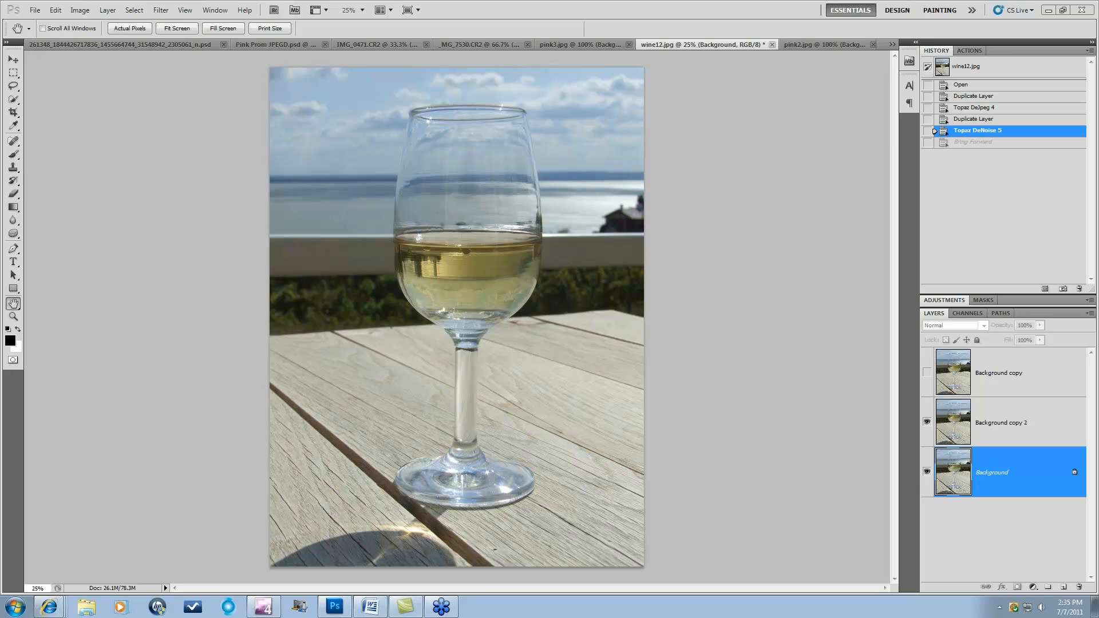
# View the pink2.jpg document and switch to the _MG_7530.CR2 lobby image.
pyautogui.click(802, 44)
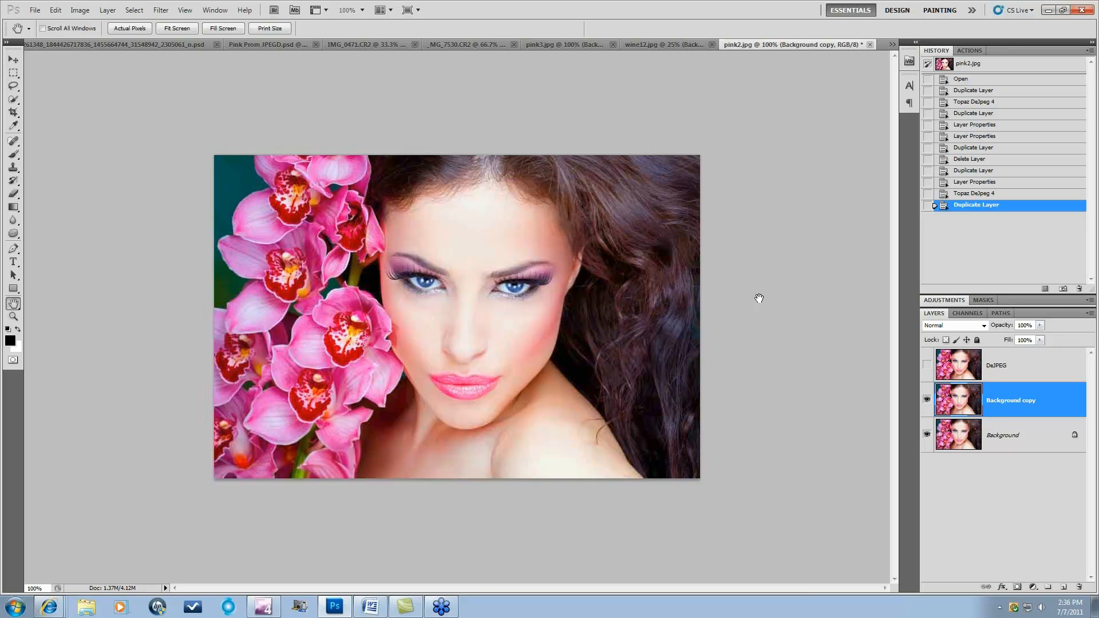
pyautogui.click(445, 44)
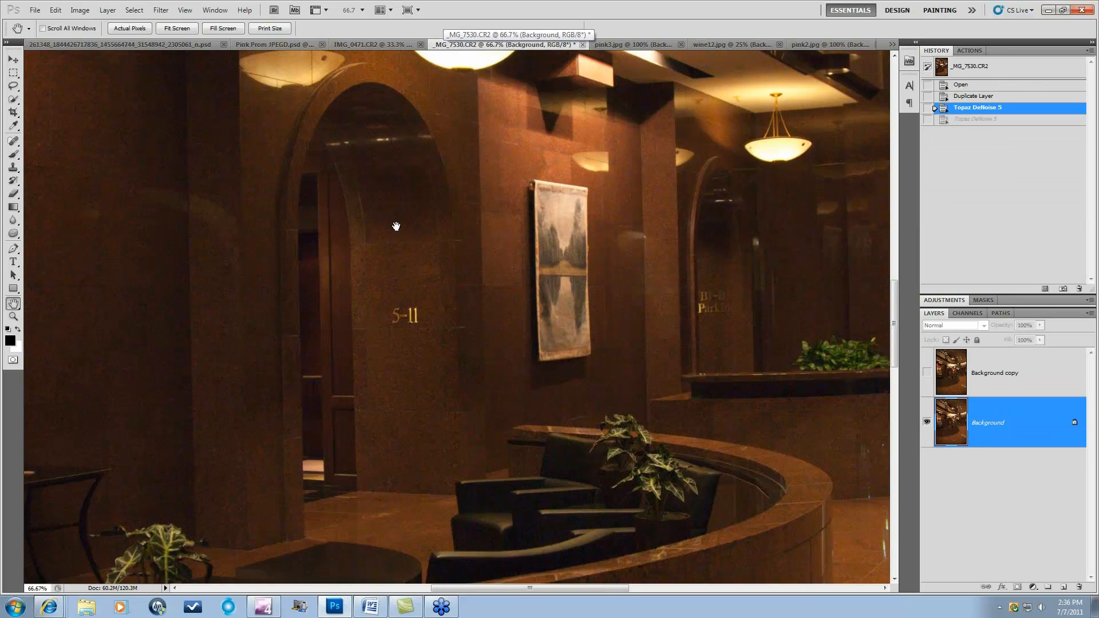